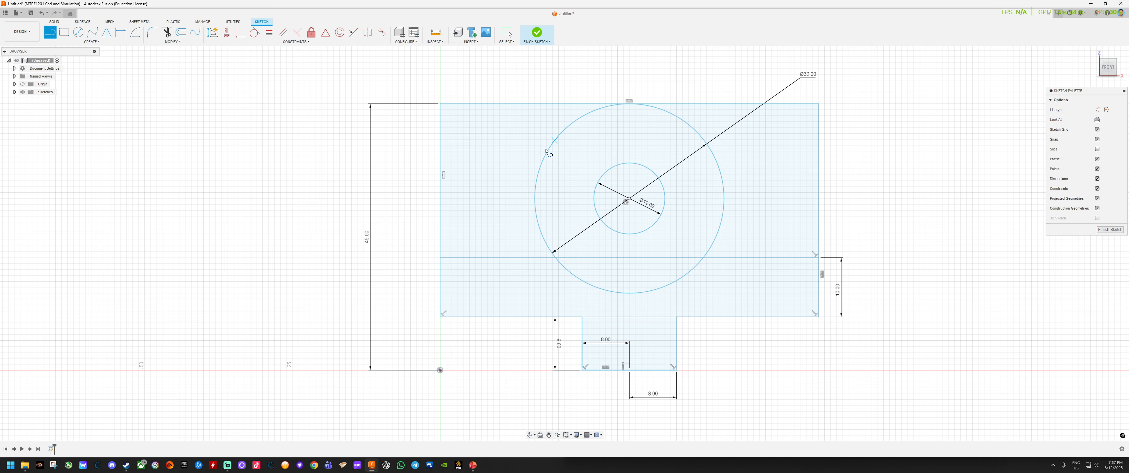
# Step: Draw two sloped lines from near the ends of the inner horizontal line to the 32 mm circle, tangent on each side
pyautogui.click(452, 258)
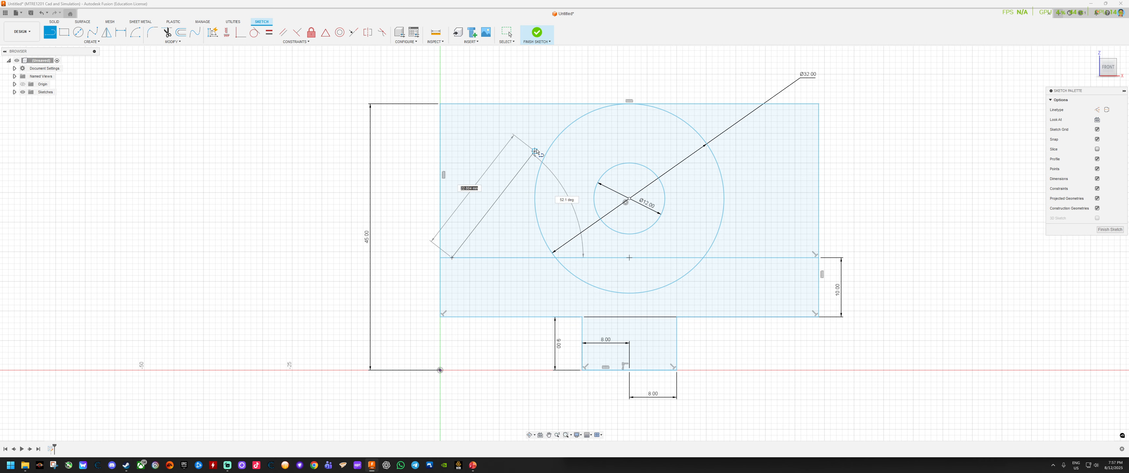
pyautogui.doubleClick(558, 137)
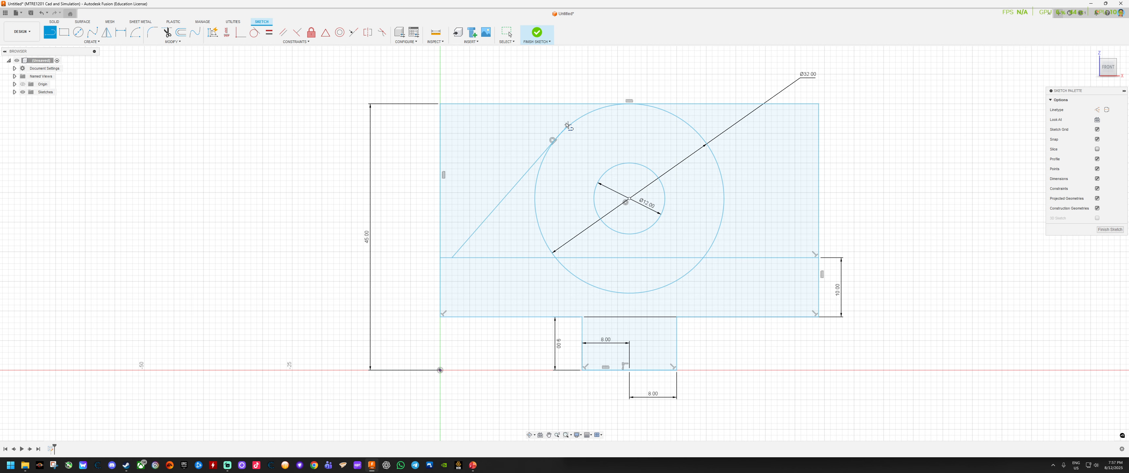
pyautogui.click(806, 258)
pyautogui.click(706, 146)
pyautogui.press('Escape')
pyautogui.press('Escape')
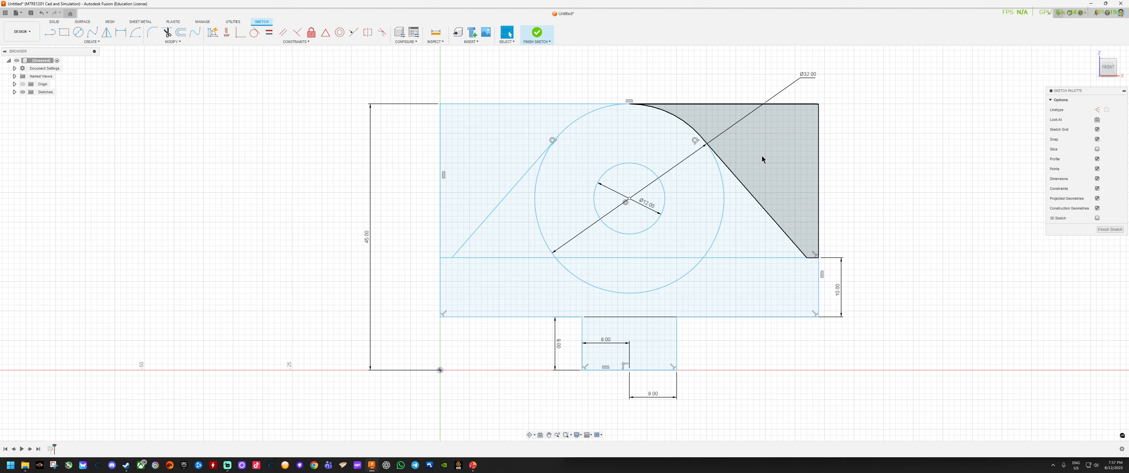
# Step: Trim away the lower arcs of the 32 mm circle and the horizontal line between the two sloped lines
pyautogui.click(167, 32)
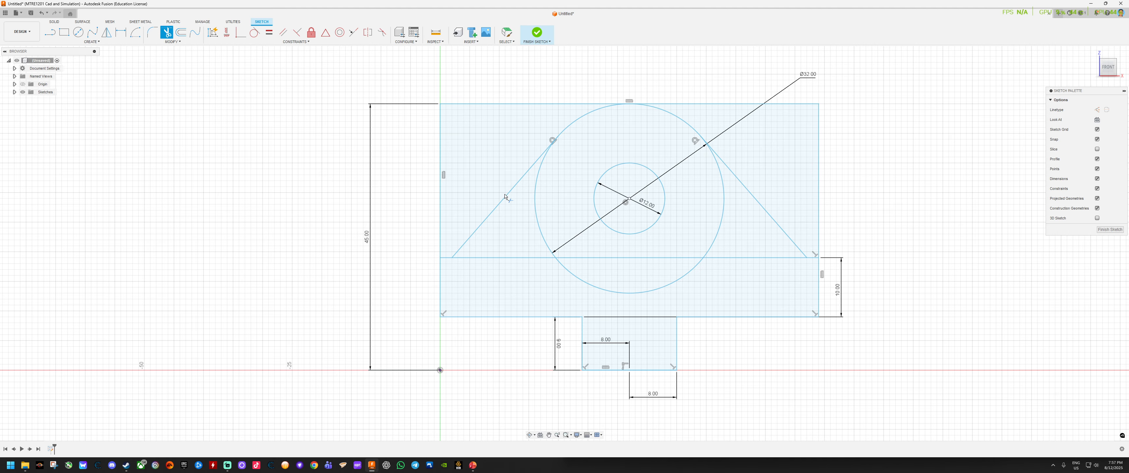
pyautogui.click(535, 201)
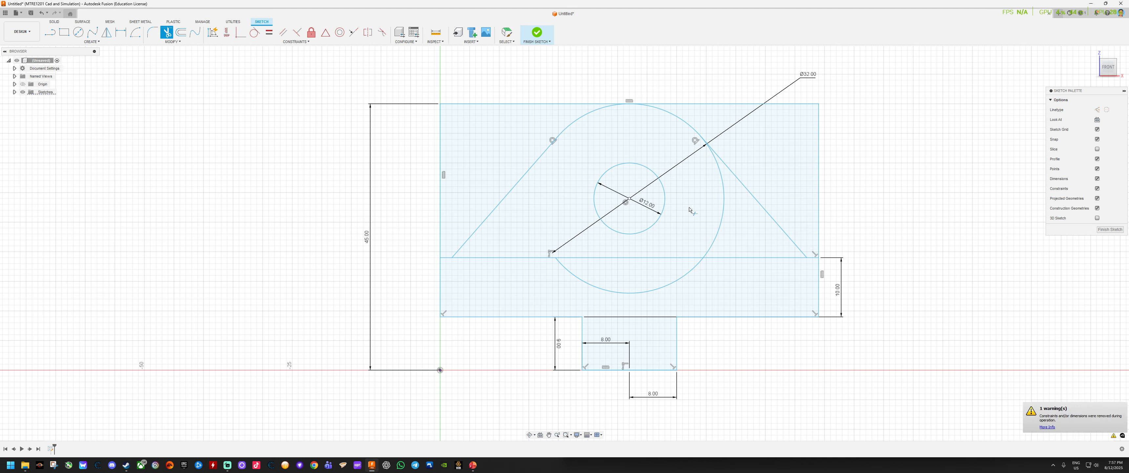
pyautogui.click(721, 210)
pyautogui.click(670, 285)
pyautogui.click(625, 257)
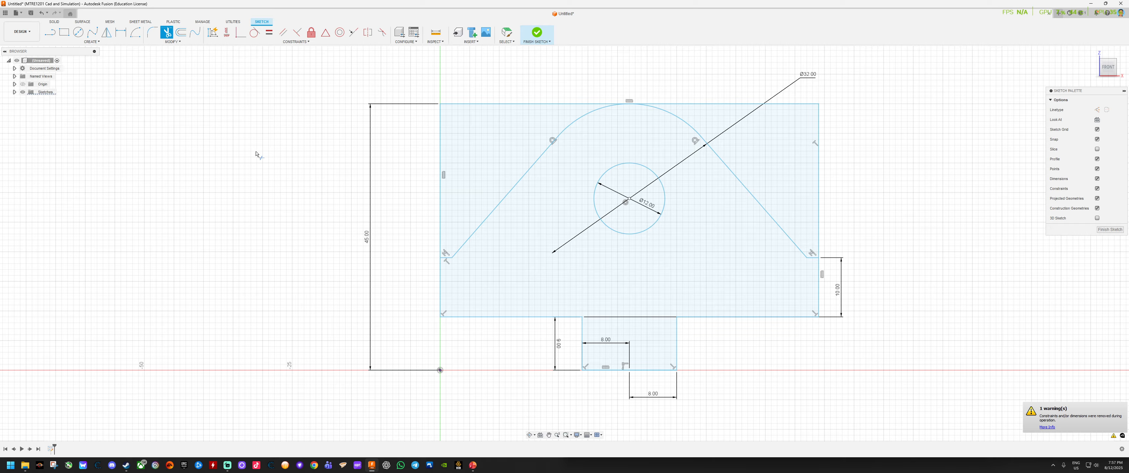
# Step: Draw a vertical centreline from the top of the arc to the base's lower edge and make it construction geometry
pyautogui.click(50, 33)
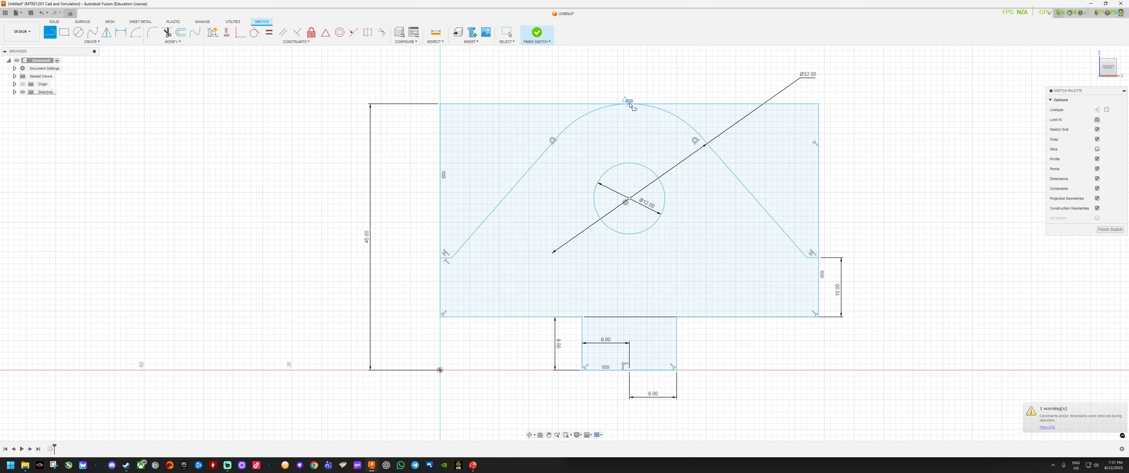
pyautogui.click(630, 102)
pyautogui.click(630, 316)
pyautogui.press('Escape')
pyautogui.press('x')
pyautogui.click(873, 172)
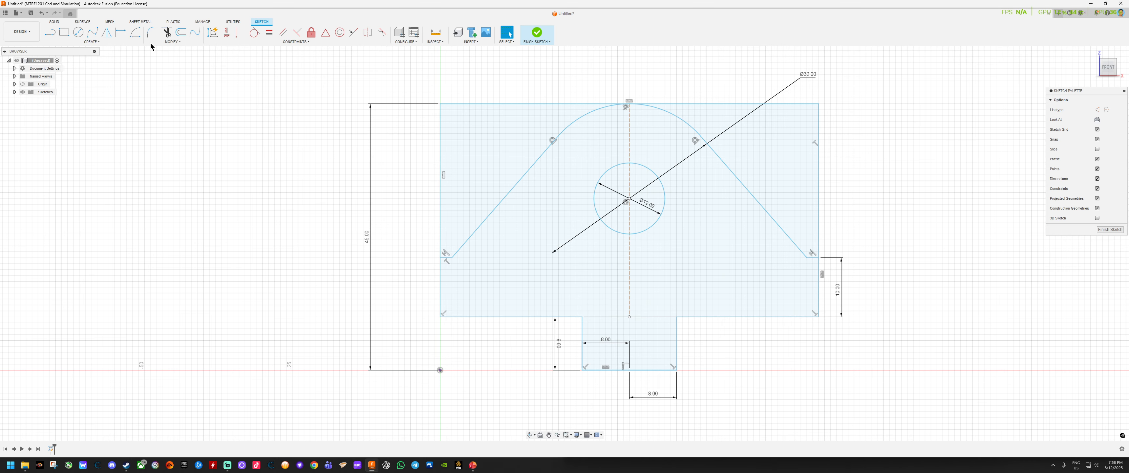
# Step: Dimension the angle between the left sloped line and the vertical centreline at 37°
pyautogui.click(120, 33)
pyautogui.click(499, 201)
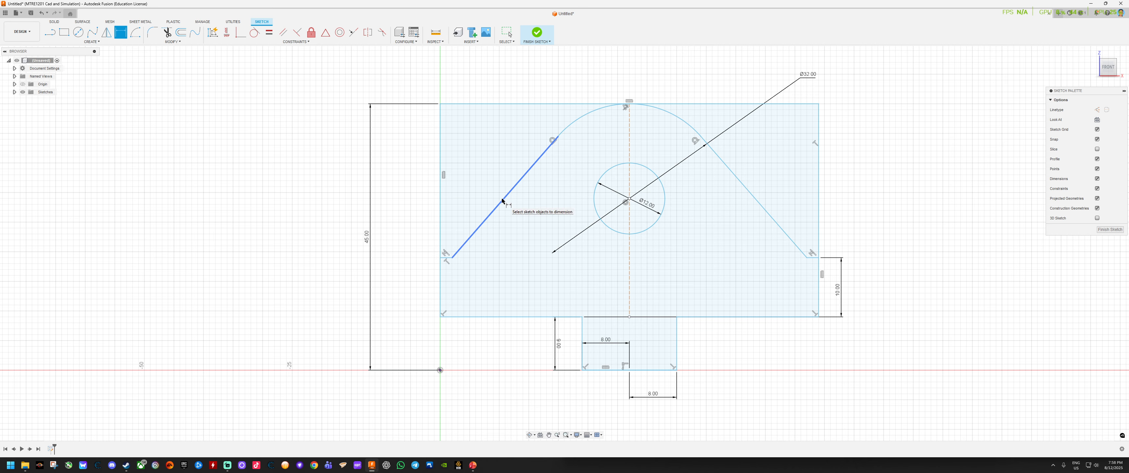
pyautogui.click(630, 267)
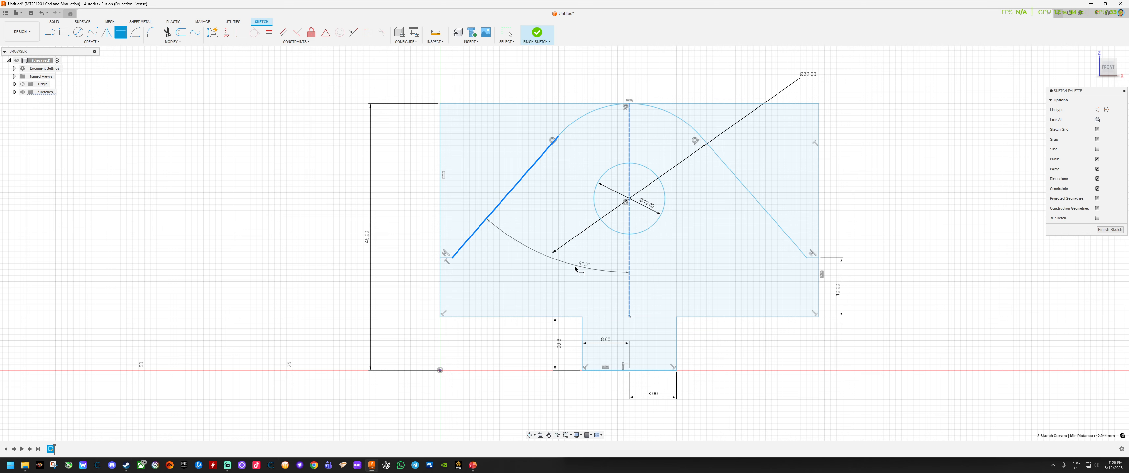
pyautogui.click(562, 282)
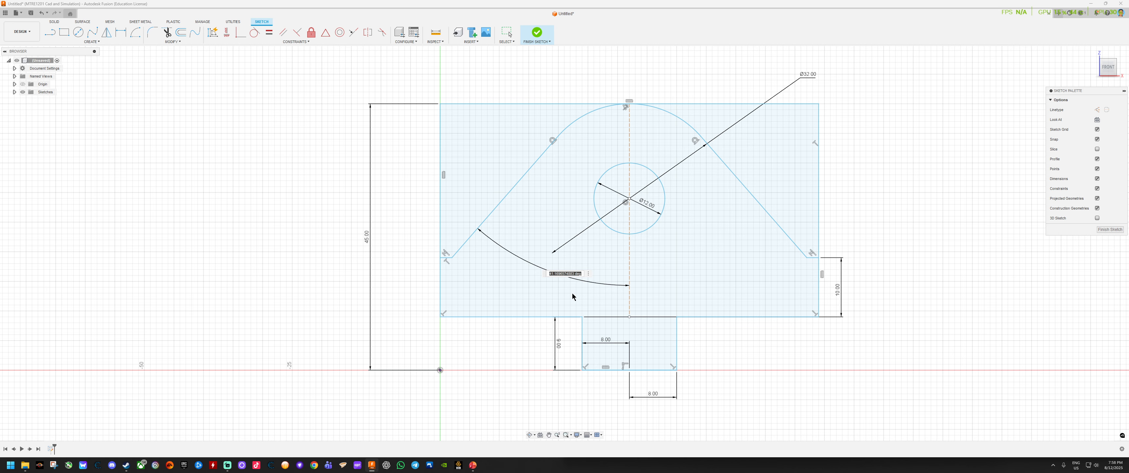
pyautogui.press('Return')
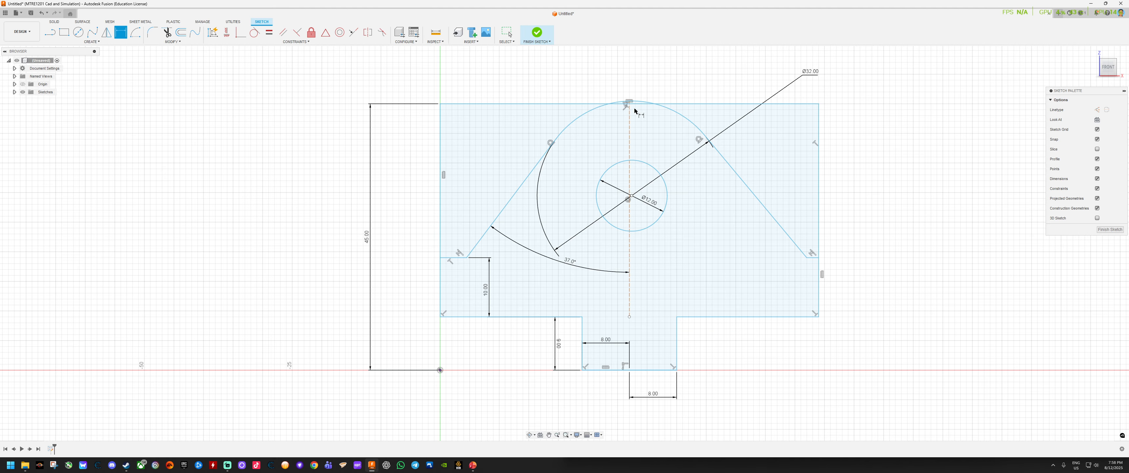
# Step: Check the arc's top against the rectangle's upper edge and undo the 37° angle change
pyautogui.scroll(2, 635, 102)
pyautogui.scroll(6, 634, 104)
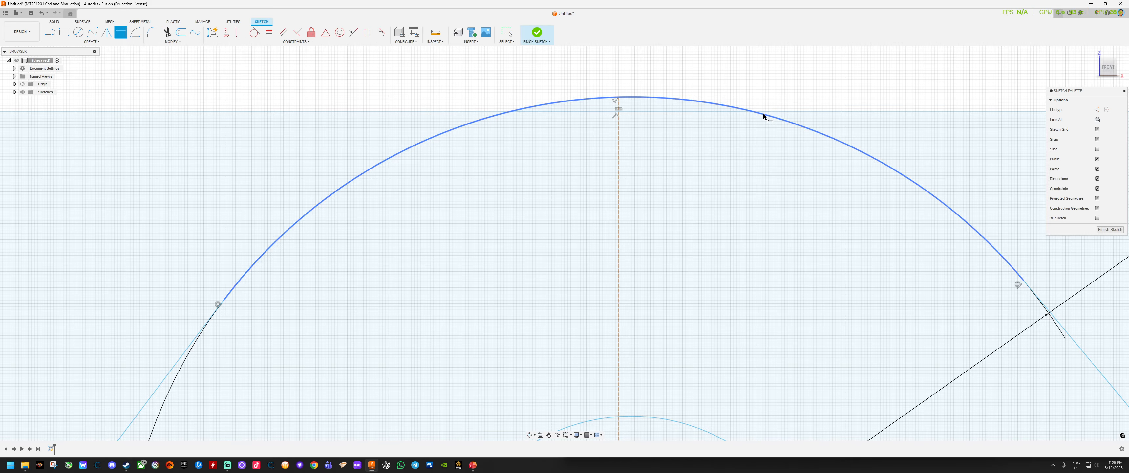
pyautogui.scroll(-2, 535, 147)
pyautogui.scroll(-5, 478, 338)
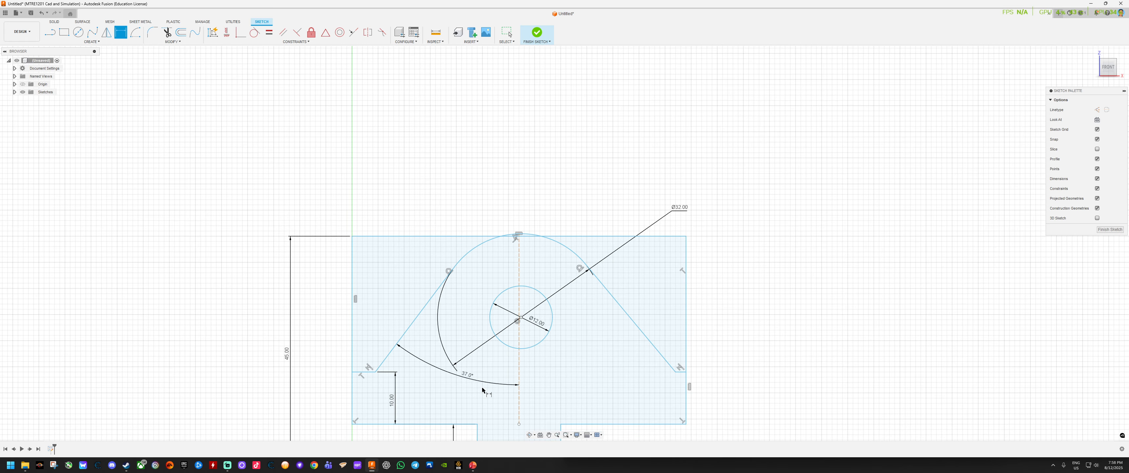
pyautogui.scroll(2, 485, 394)
pyautogui.press('Escape')
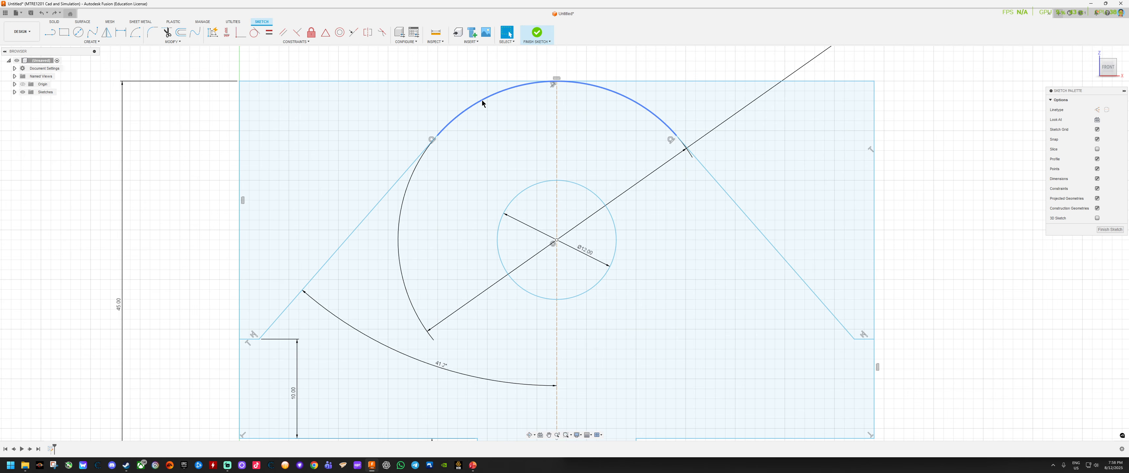
# Step: Lock the large top arc in place with a Fix constraint
pyautogui.click(482, 103)
pyautogui.rightClick(482, 100)
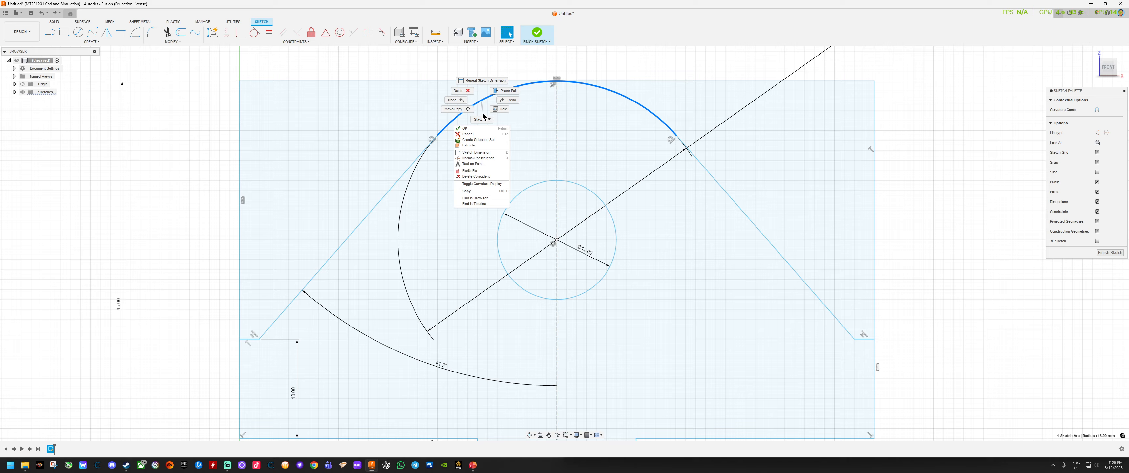
pyautogui.click(478, 172)
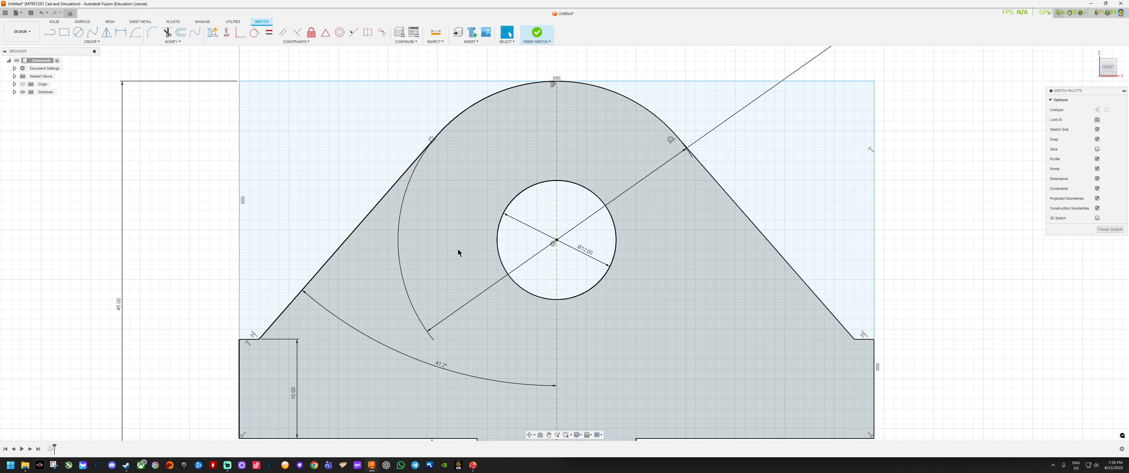
# Step: Set the angle between the left sloped line and the centreline to 74/2 degrees
pyautogui.doubleClick(438, 363)
pyautogui.write('74/2')
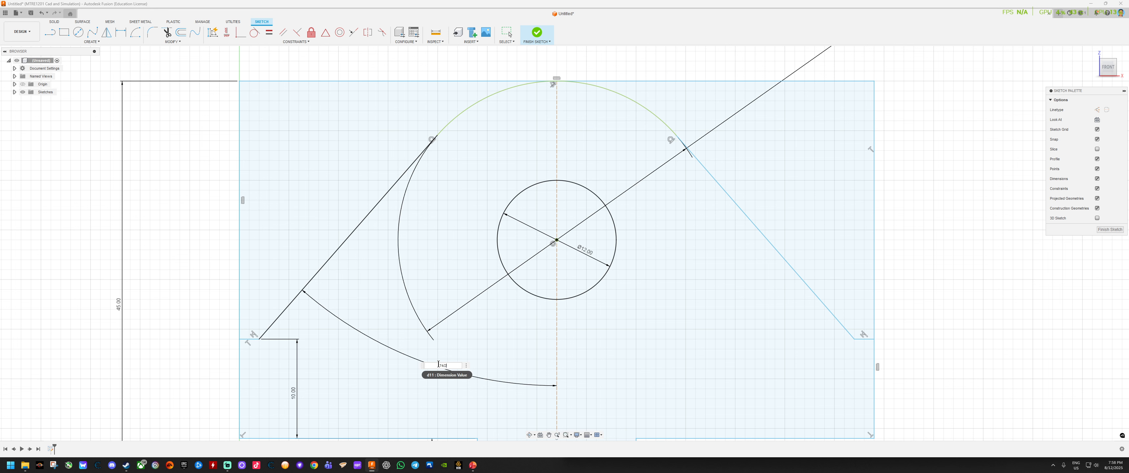
pyautogui.press('Return')
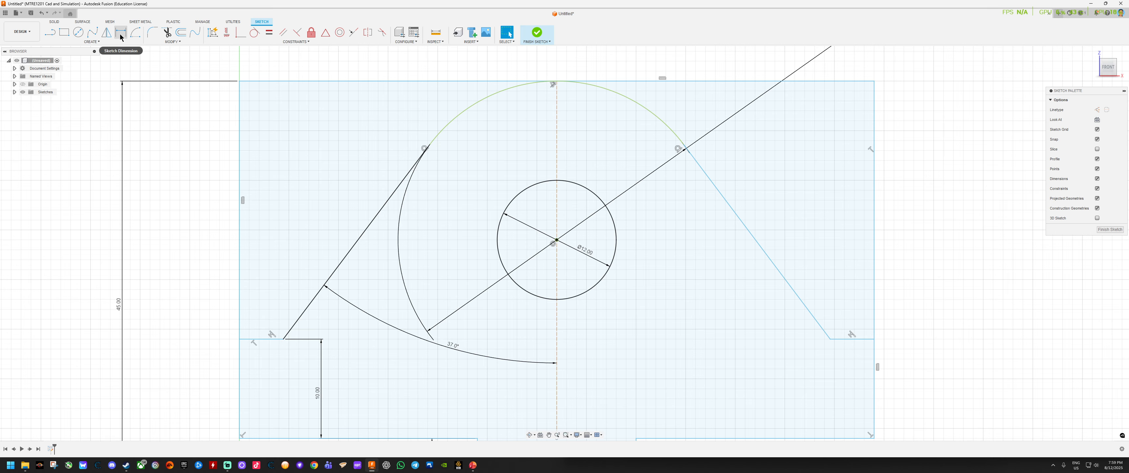
# Step: Dimension the angle between the vertical centreline and the right sloped line, accepting the proposed value
pyautogui.click(120, 37)
pyautogui.click(557, 345)
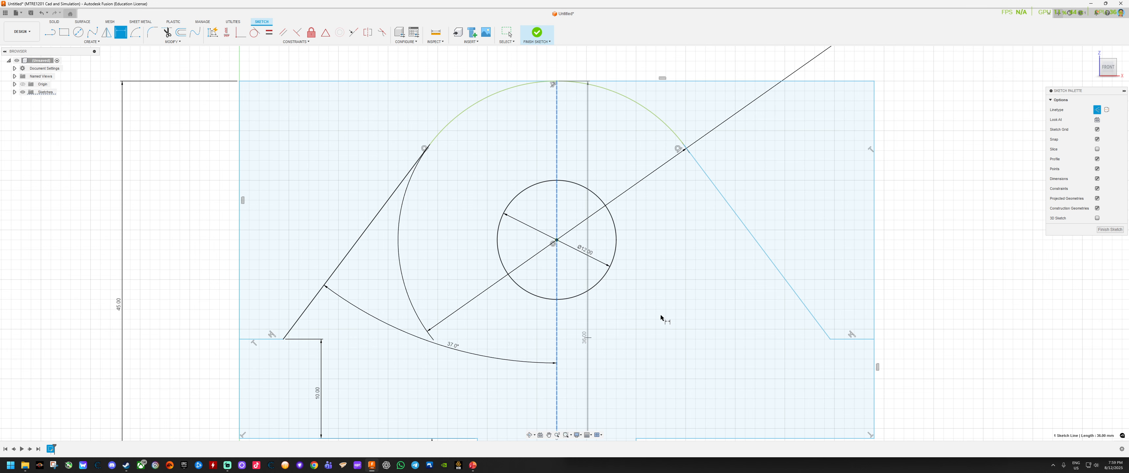
pyautogui.click(770, 261)
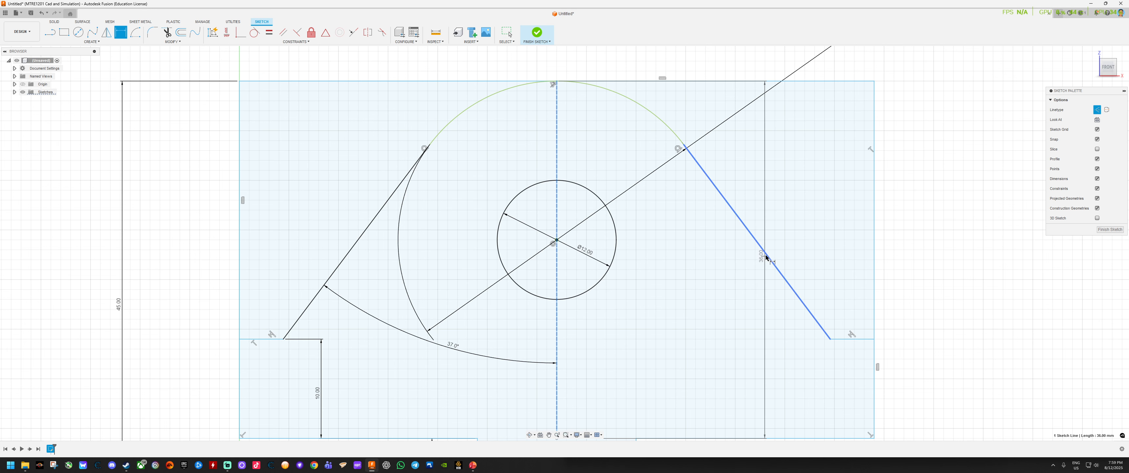
pyautogui.click(669, 346)
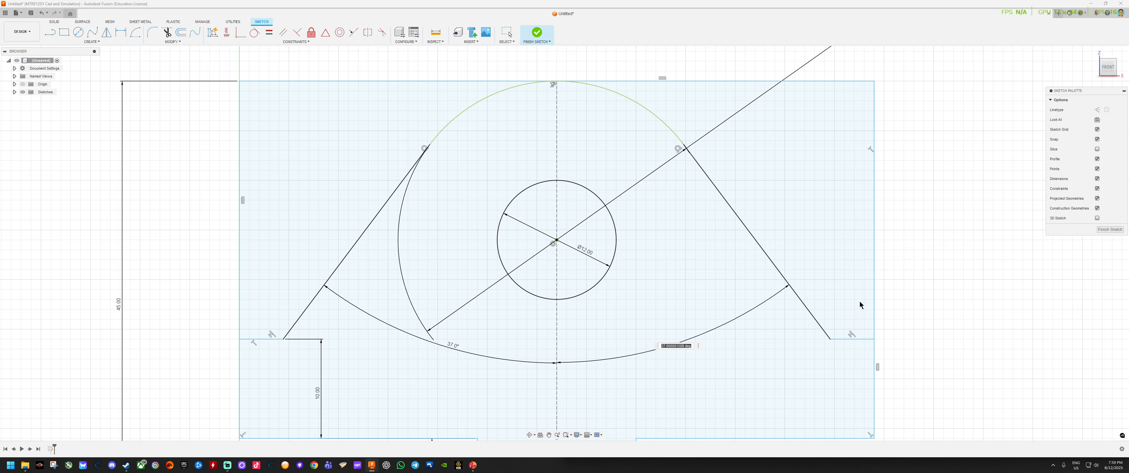
pyautogui.press('Return')
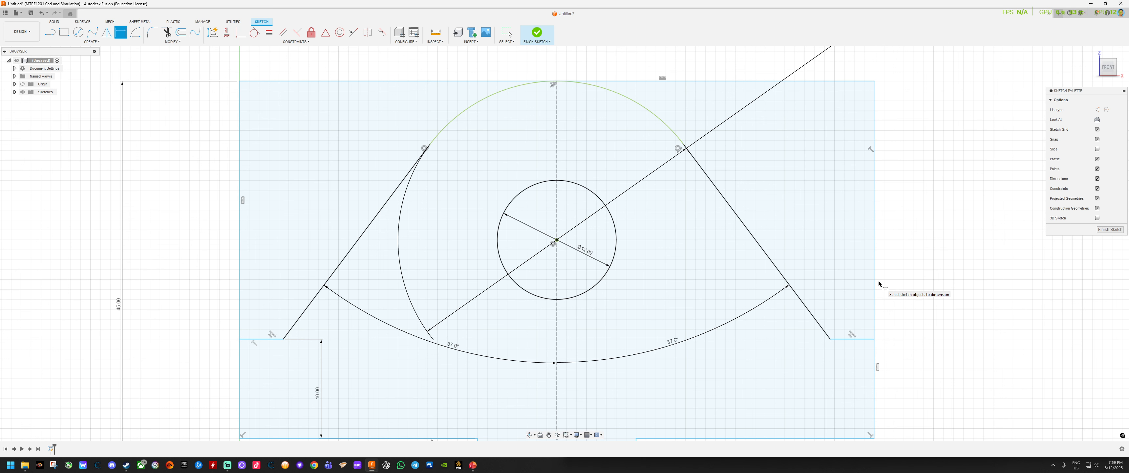
# Step: Round both corners where the sloped lines meet the short horizontal shoulders with 3 mm sketch fillets
pyautogui.scroll(-1, 618, 226)
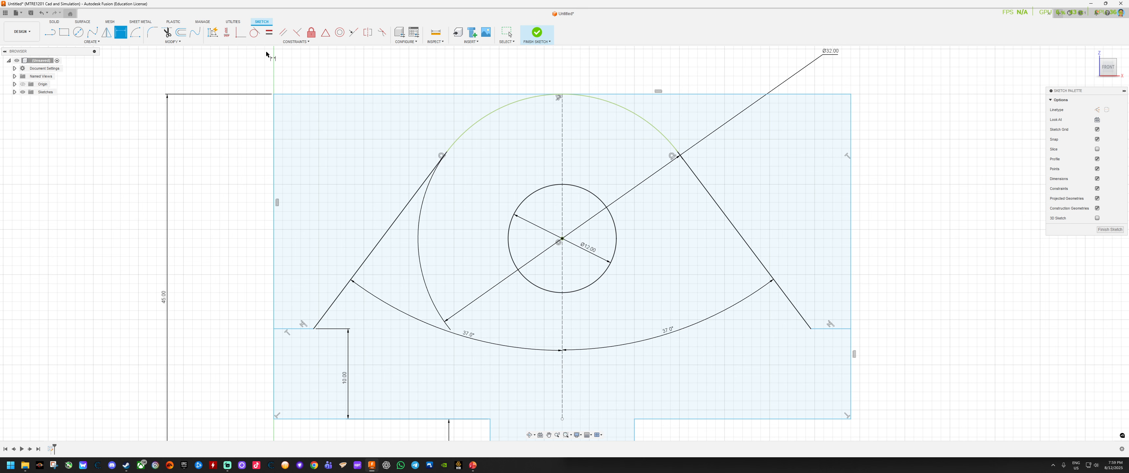
pyautogui.click(155, 35)
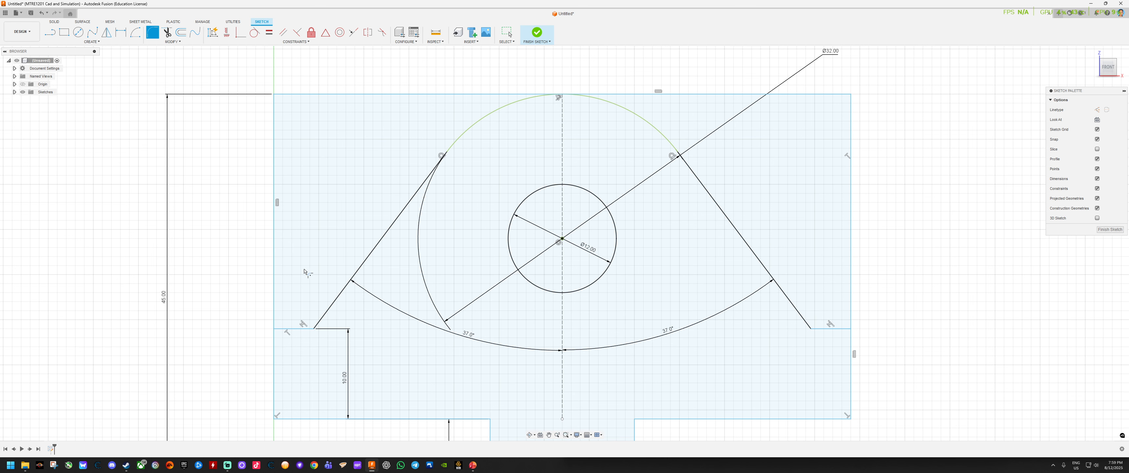
pyautogui.click(314, 330)
pyautogui.write('3')
pyautogui.press('Return')
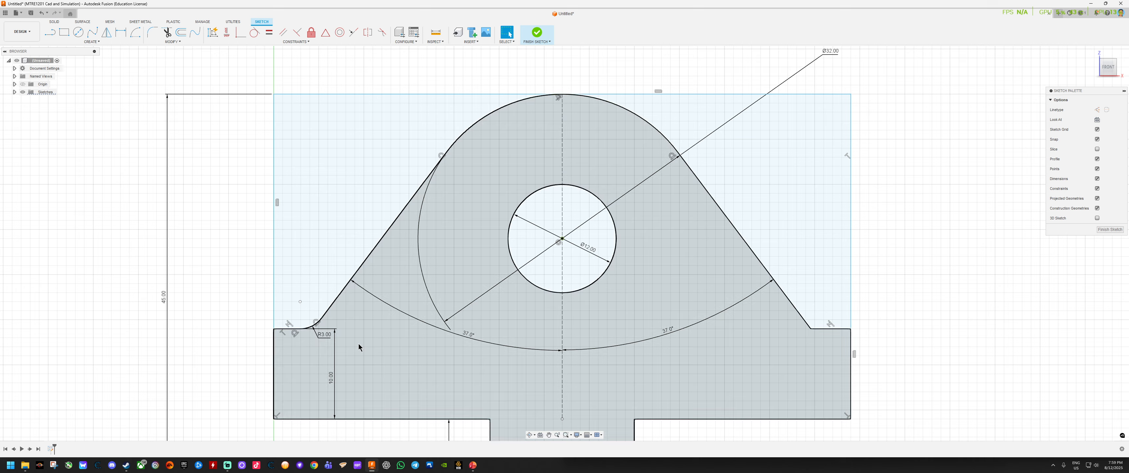
pyautogui.press('Return')
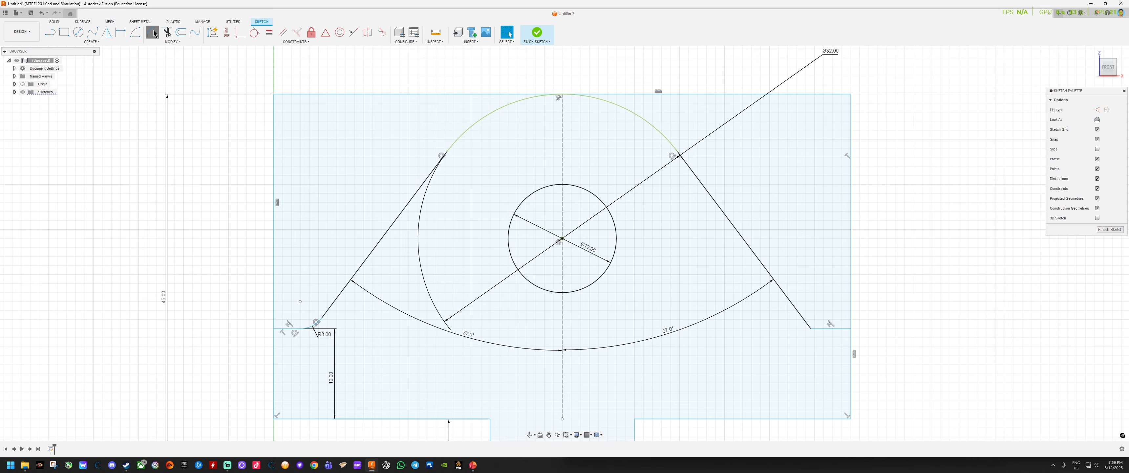
pyautogui.click(812, 329)
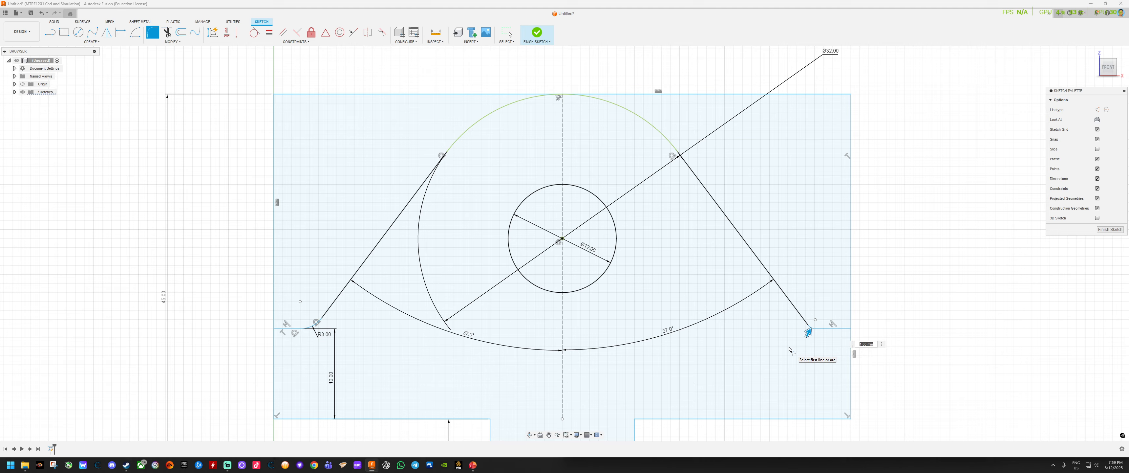
pyautogui.write('3')
pyautogui.press('Return')
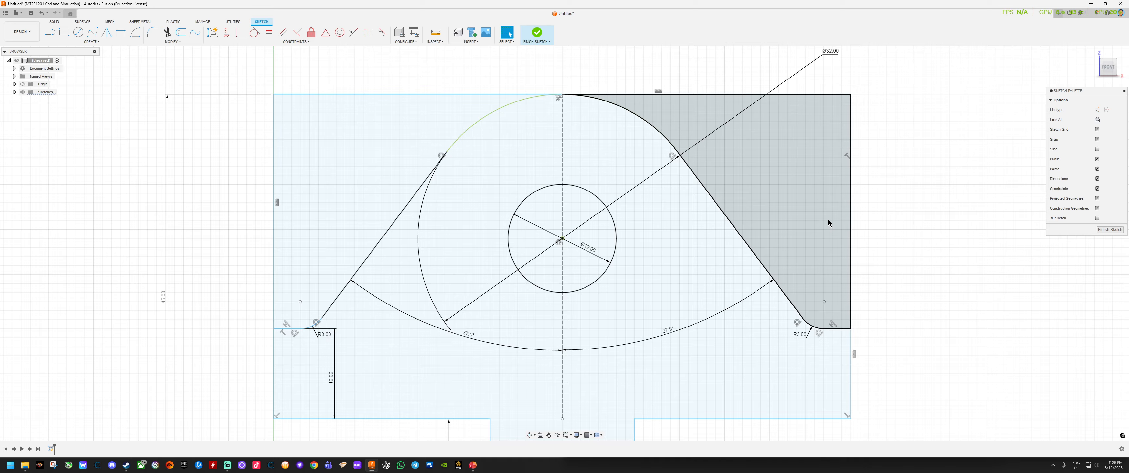
# Step: Trim the leftover rectangle lines above the shoulders, removing the upper edge and both upper side segments
pyautogui.click(166, 33)
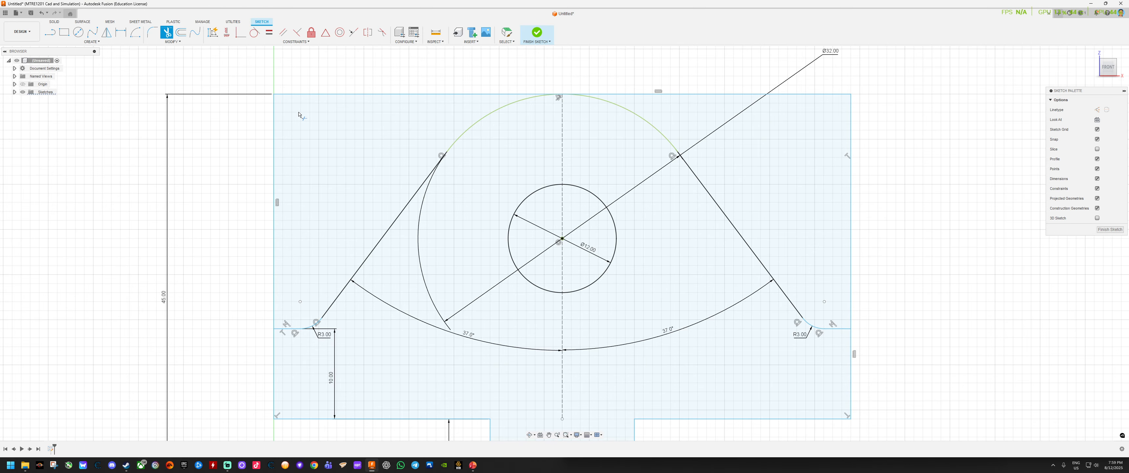
pyautogui.click(324, 98)
pyautogui.click(274, 150)
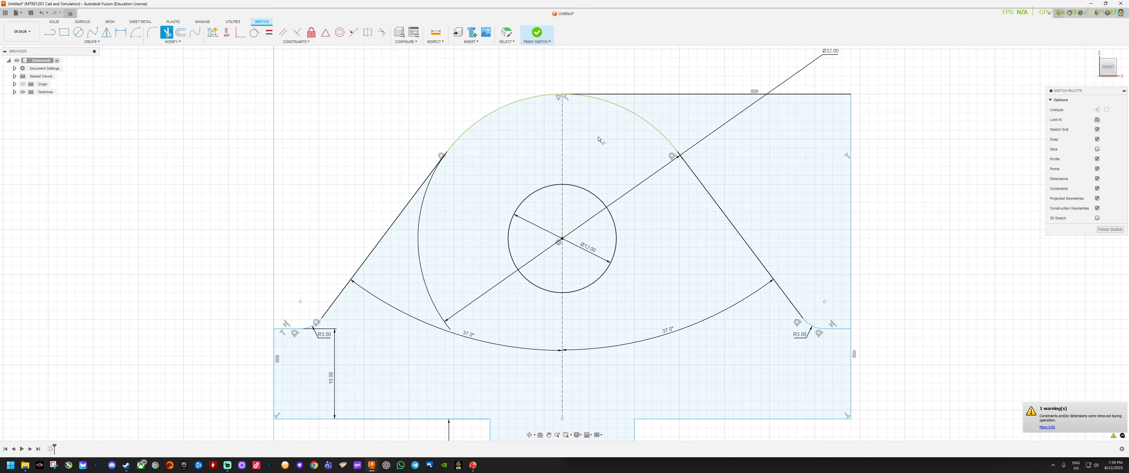
pyautogui.click(666, 95)
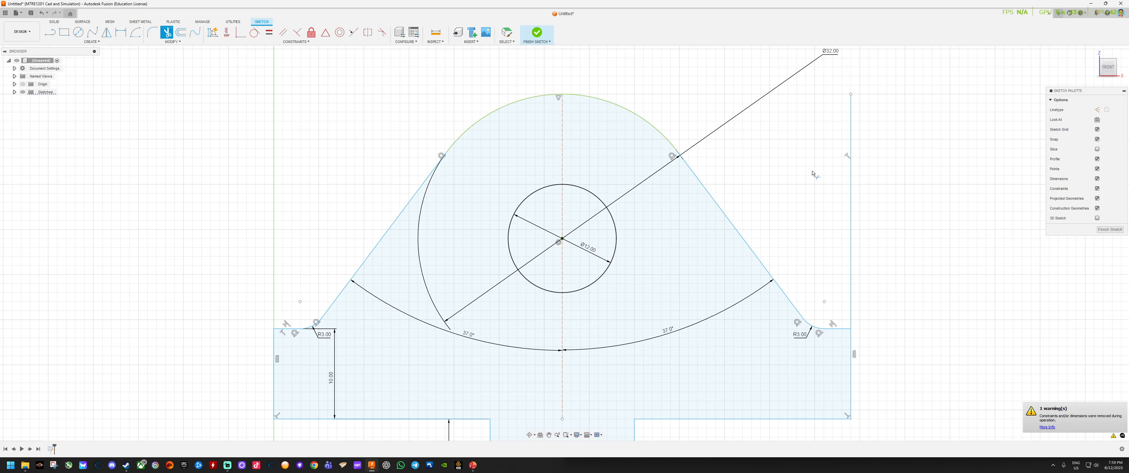
pyautogui.click(853, 203)
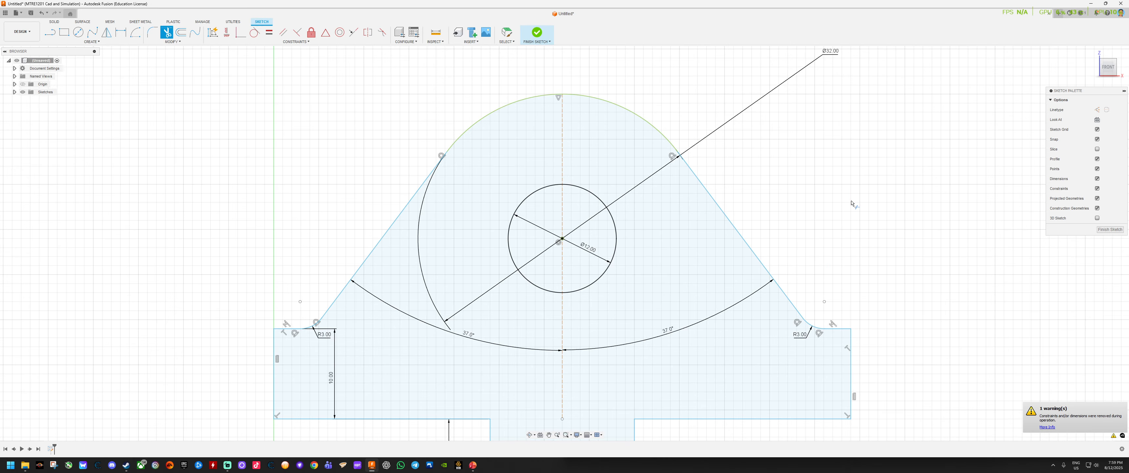
# Step: Extrude the bracket profile around the central hole into a new solid body
pyautogui.scroll(-3, 786, 248)
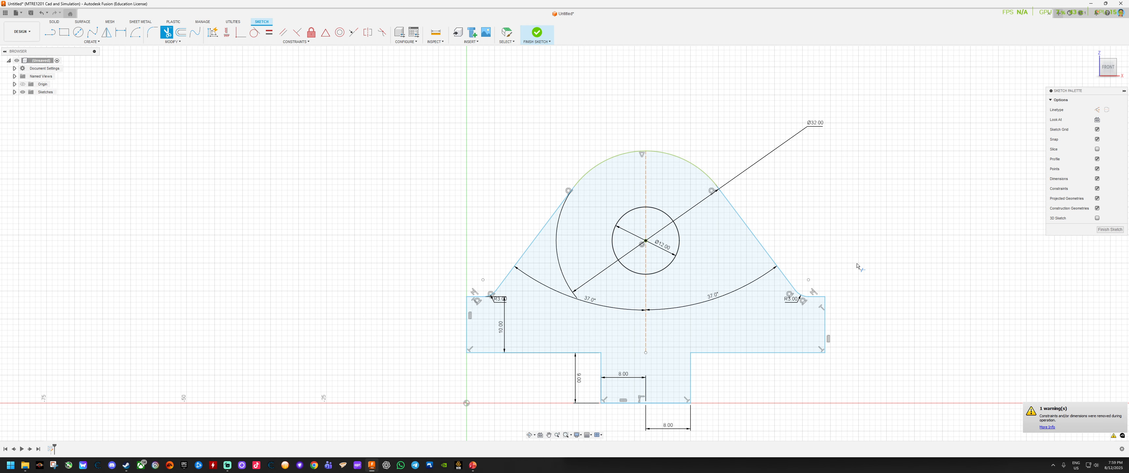
pyautogui.click(54, 21)
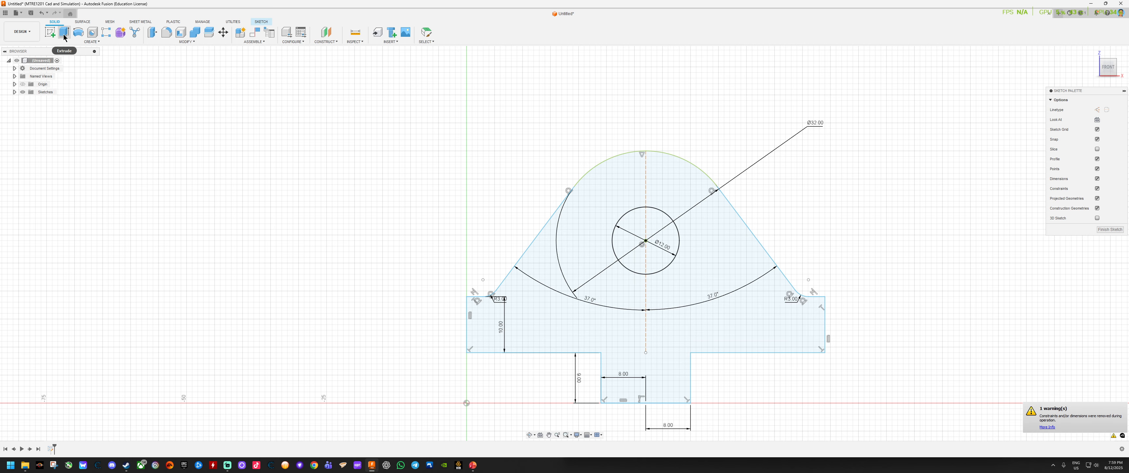
pyautogui.click(68, 36)
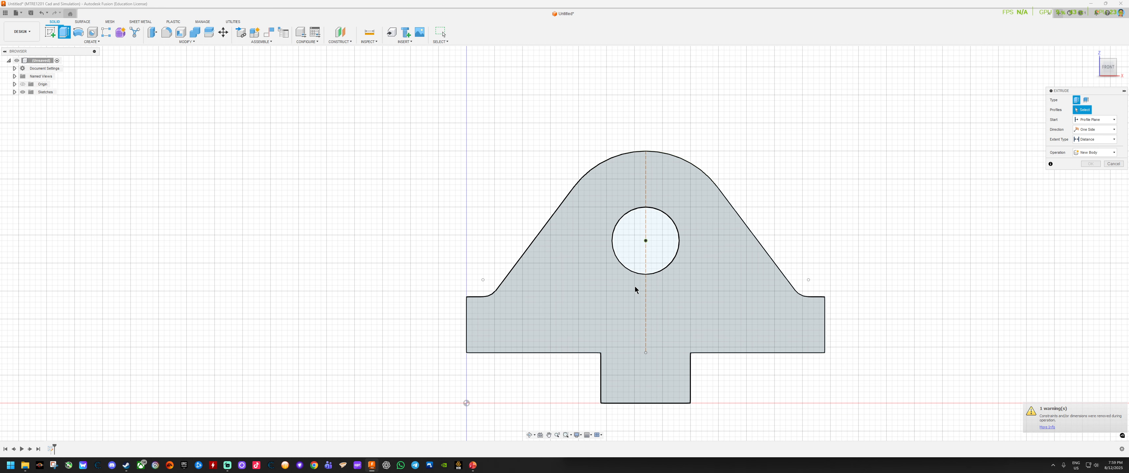
pyautogui.click(628, 305)
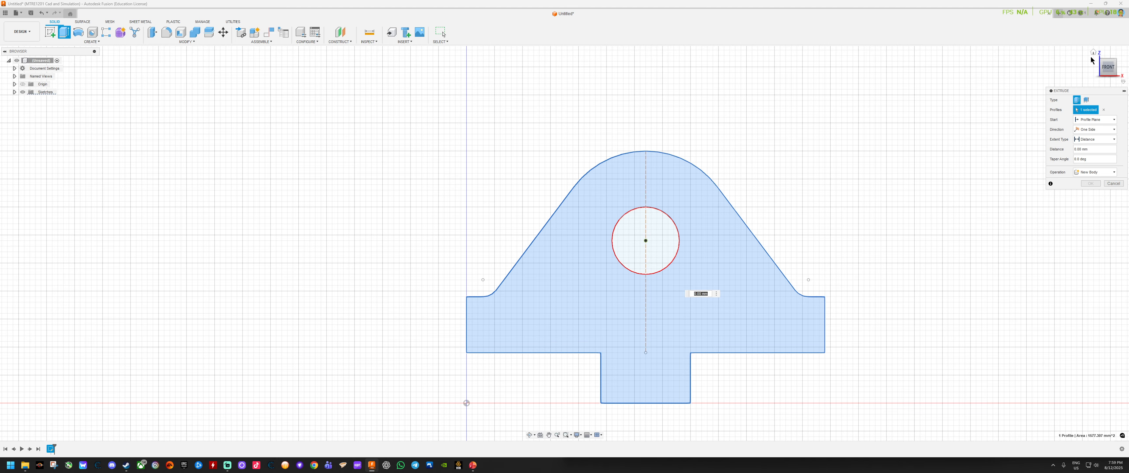
pyautogui.click(1094, 52)
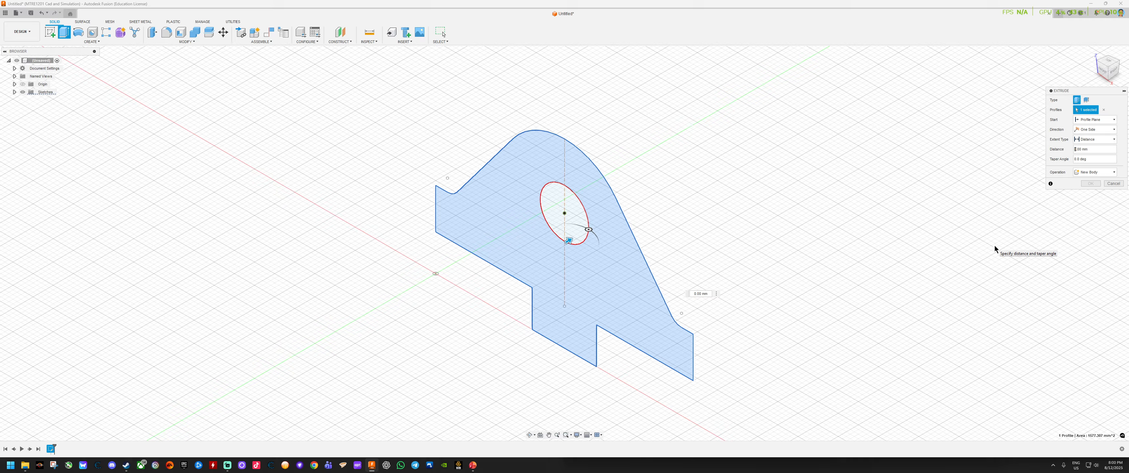
pyautogui.press('Return')
pyautogui.press('Return')
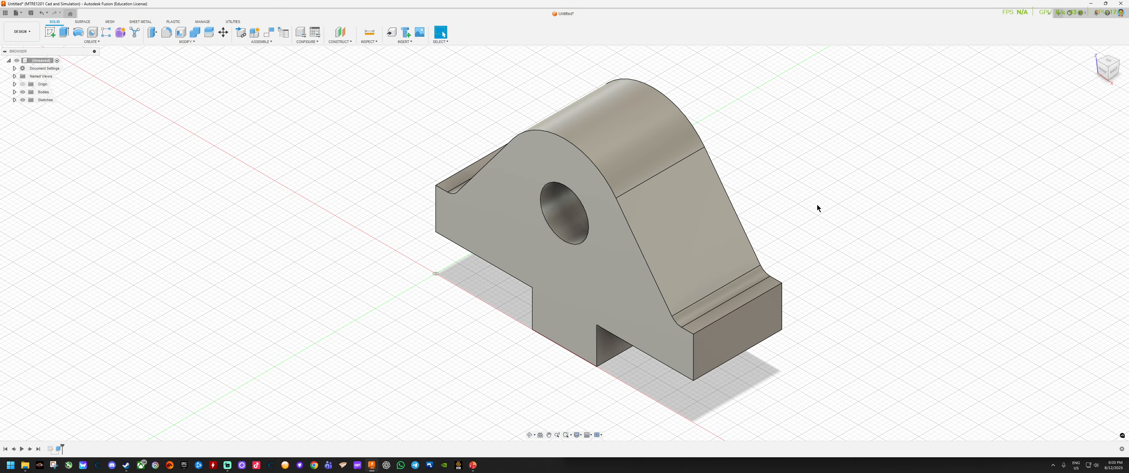
# Step: Create a sketch on the planar rear face of the bracket body
pyautogui.keyDown('shift'); pyautogui.moveTo(565, 243); pyautogui.dragTo(487, 244, button='middle'); pyautogui.keyUp('shift')
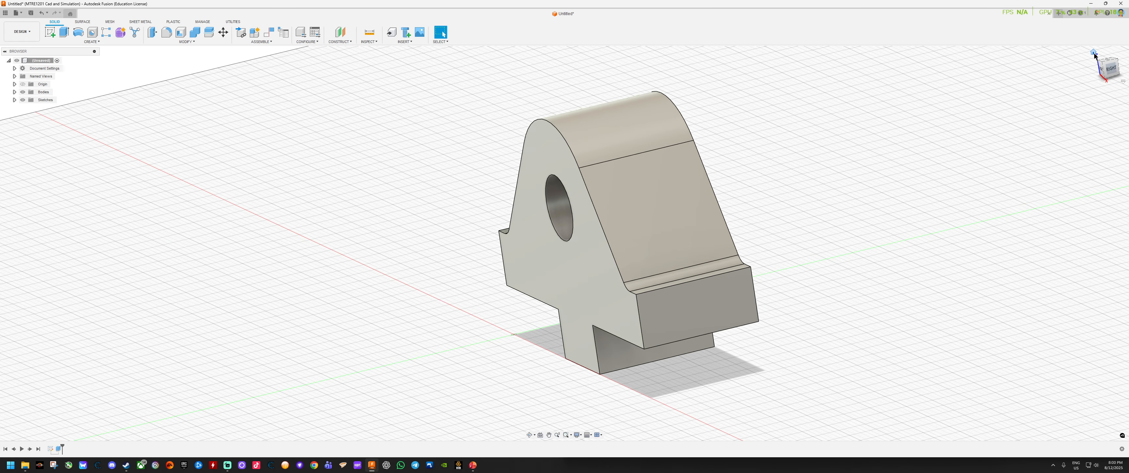
pyautogui.click(1094, 54)
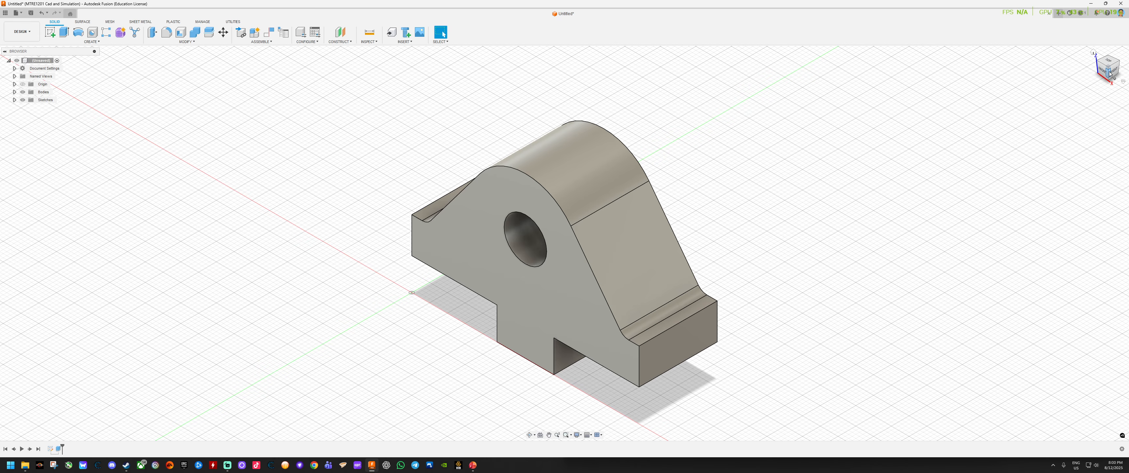
pyautogui.moveTo(1106, 73); pyautogui.dragTo(988, 121)
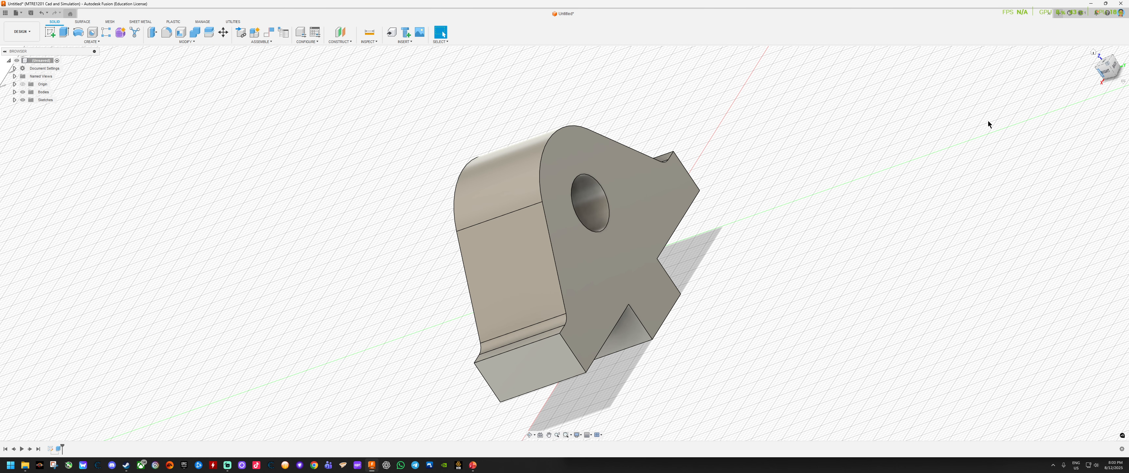
pyautogui.rightClick(620, 260)
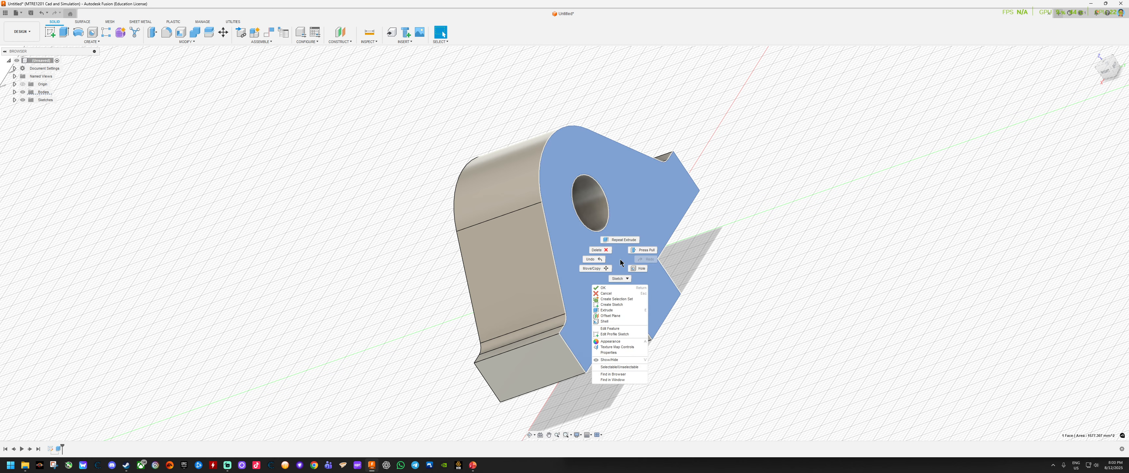
pyautogui.click(617, 305)
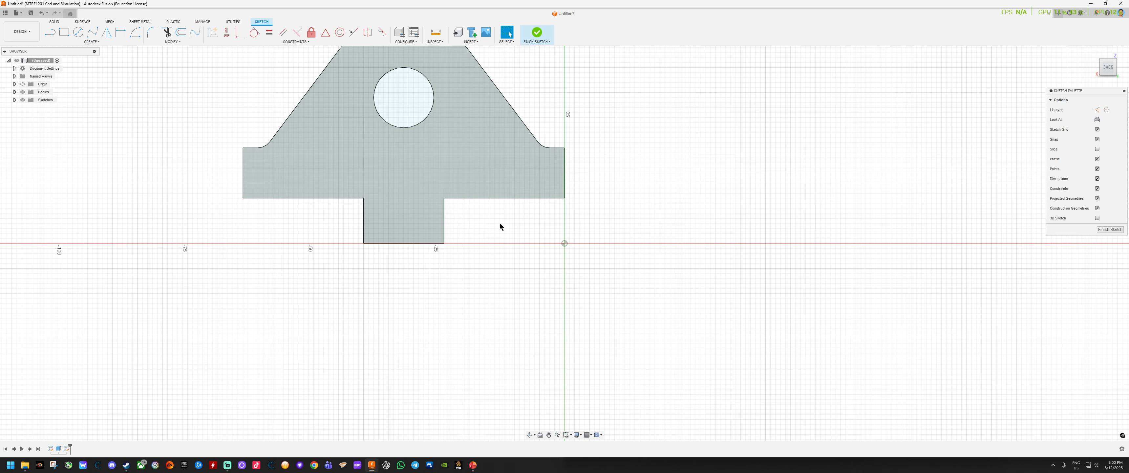
# Step: Draw a rectangle 64 mm wide and 36 mm high from the base's lower corner up to the rounded top's height
pyautogui.scroll(5, 199, 52)
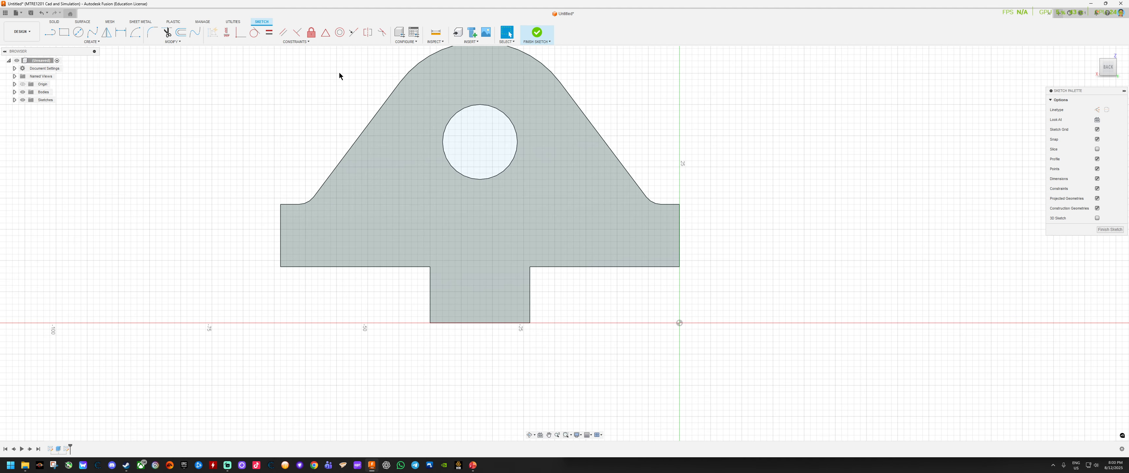
pyautogui.scroll(-4, 339, 72)
pyautogui.scroll(3, 299, 62)
pyautogui.moveTo(370, 74); pyautogui.dragTo(385, 132, button='middle')
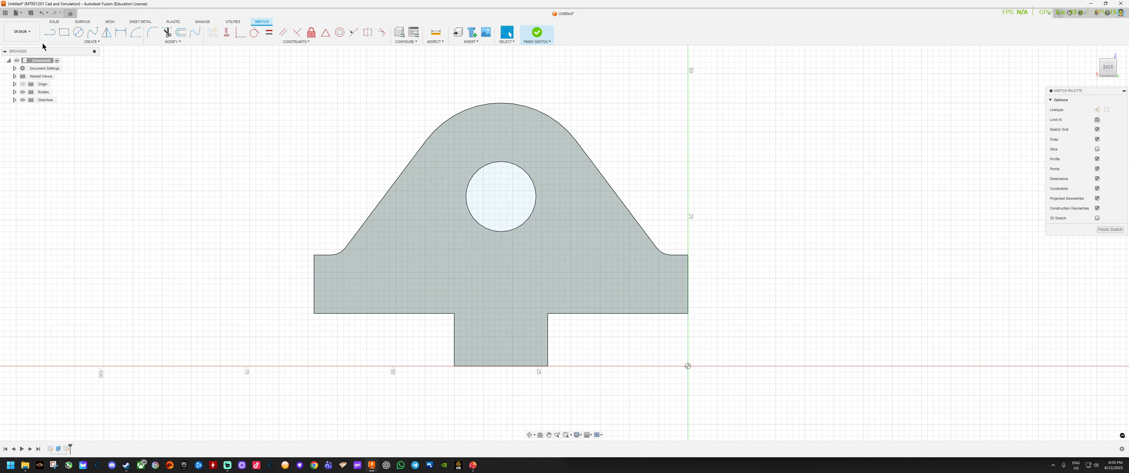
pyautogui.press('r')
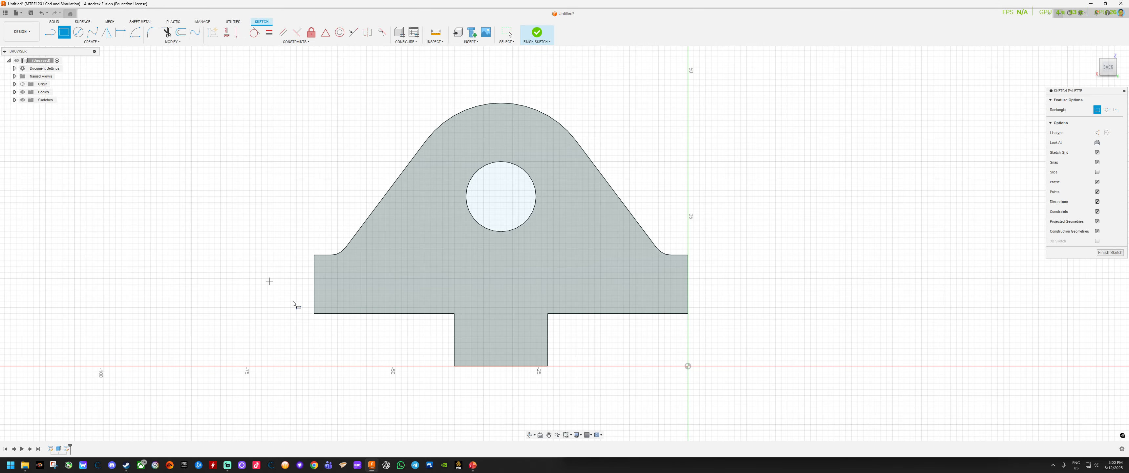
pyautogui.click(315, 313)
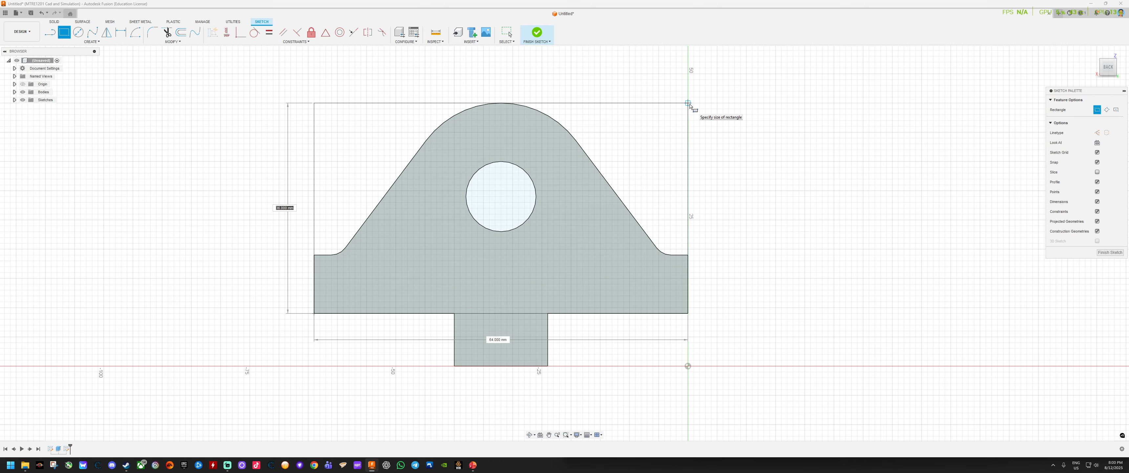
pyautogui.write('36')
pyautogui.press('Tab')
pyautogui.write('64')
pyautogui.press('Return')
pyautogui.press('Escape')
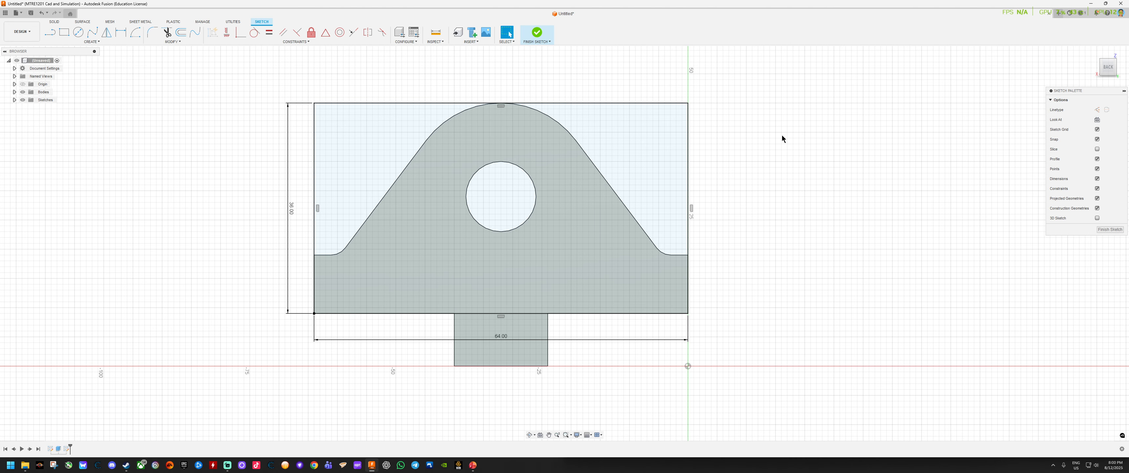
# Step: Extrude the two rectangle regions on either side of the rounded top, with a distance of 28 mm
pyautogui.click(1094, 54)
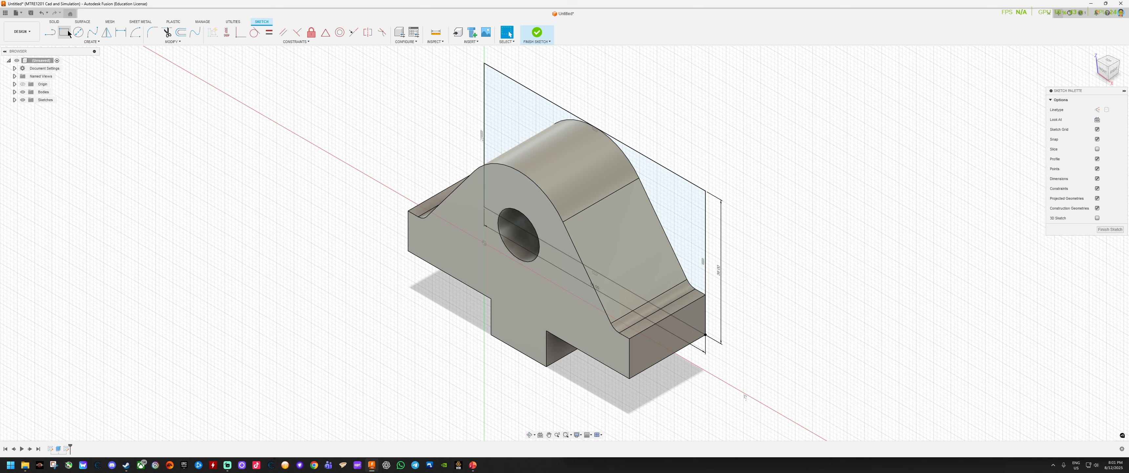
pyautogui.click(55, 21)
pyautogui.click(64, 34)
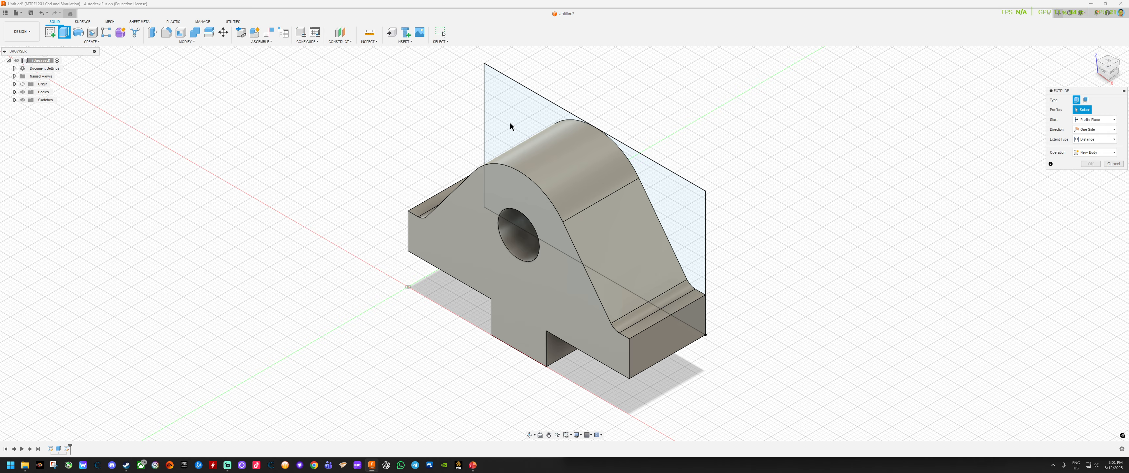
pyautogui.click(669, 188)
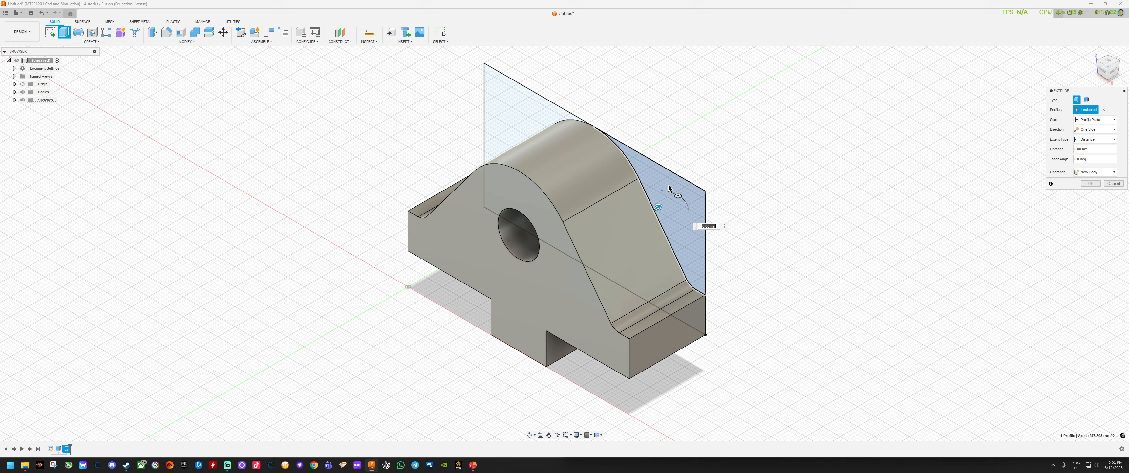
pyautogui.write('28')
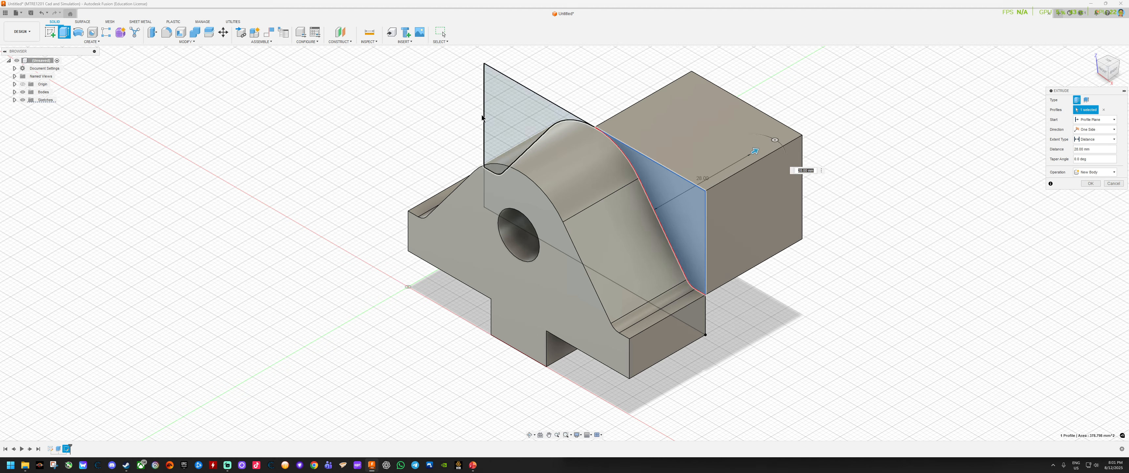
pyautogui.click(513, 110)
# Step: Add the bracket face and circular hole regions to the extrusion's profiles so that the whole rectangle is selected
pyautogui.scroll(-2, 684, 97)
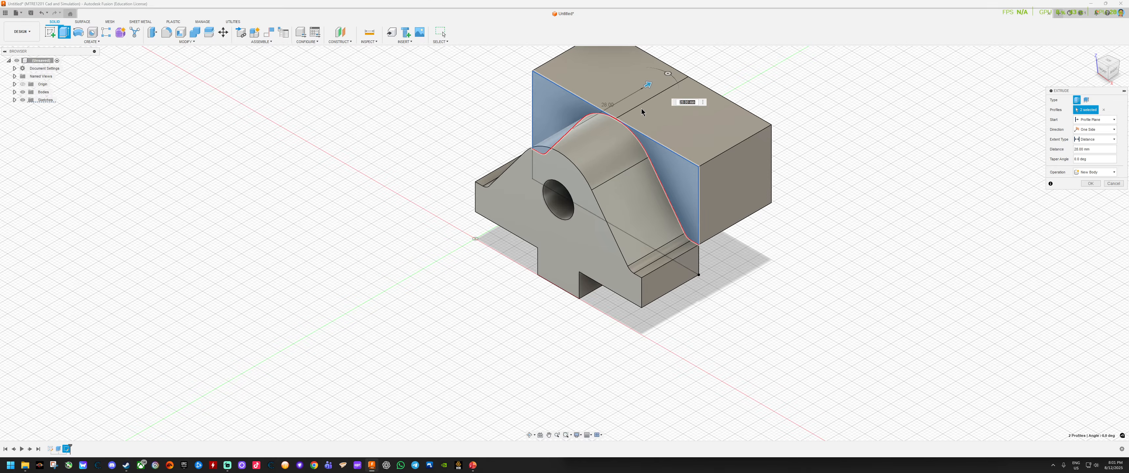
pyautogui.scroll(3, 667, 91)
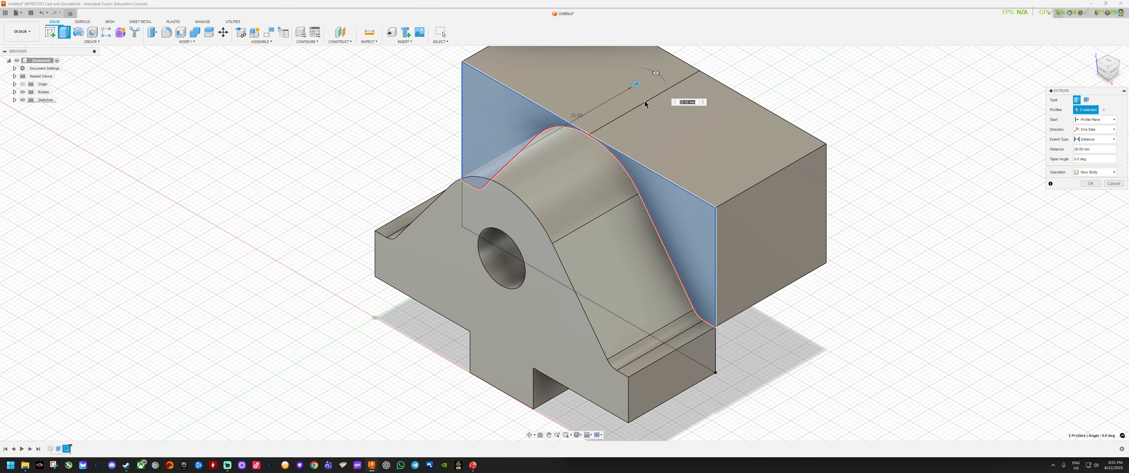
pyautogui.scroll(2, 616, 120)
pyautogui.scroll(-2, 616, 121)
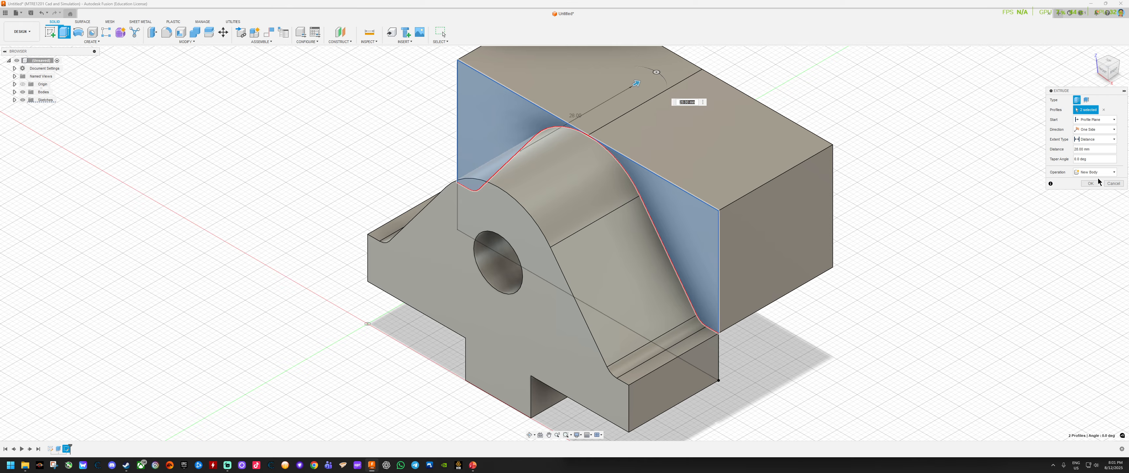
pyautogui.moveTo(835, 155); pyautogui.dragTo(748, 167, button='middle')
pyautogui.moveTo(1108, 78)
pyautogui.mouseDown()
pyautogui.moveTo(1056, 79)
pyautogui.moveTo(1048, 64)
pyautogui.moveTo(1054, 73)
pyautogui.mouseUp()
pyautogui.click(1110, 67)
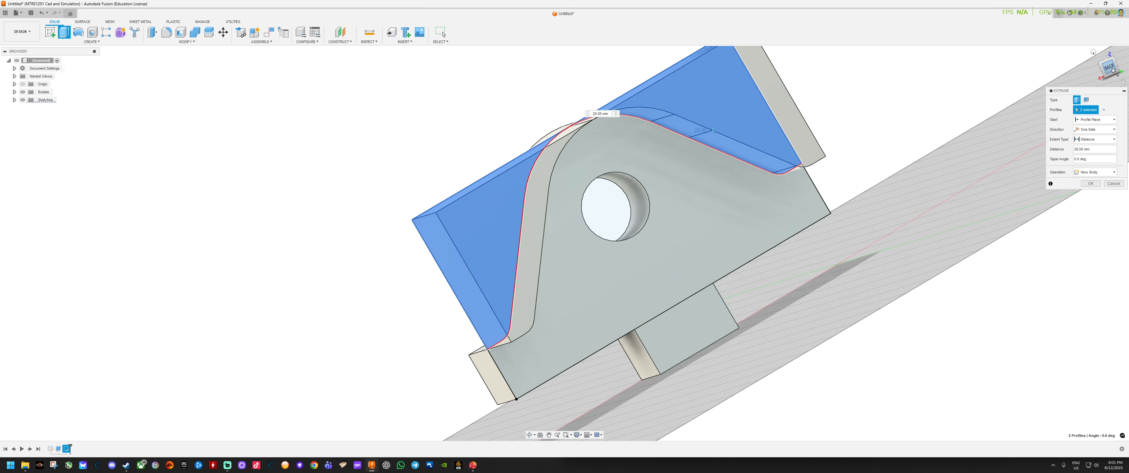
pyautogui.click(613, 190)
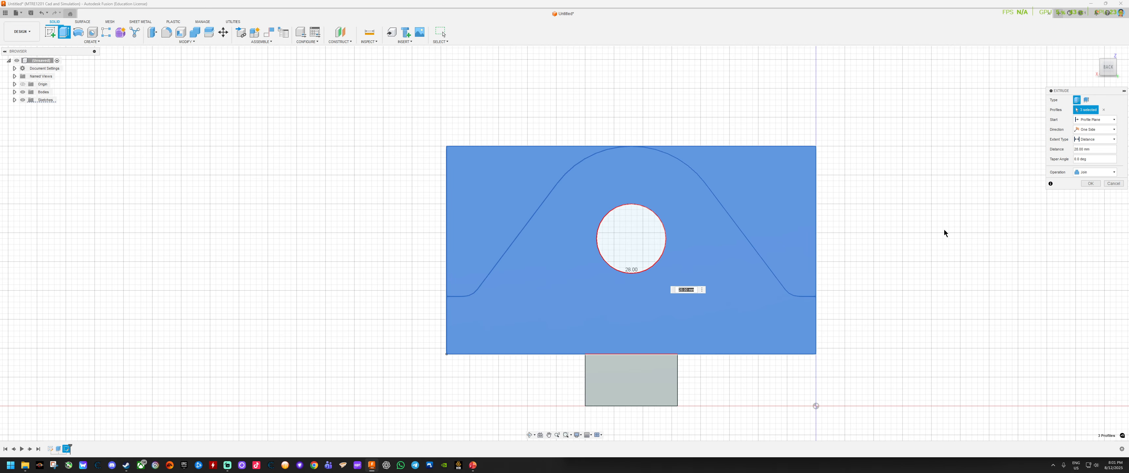
pyautogui.click(621, 238)
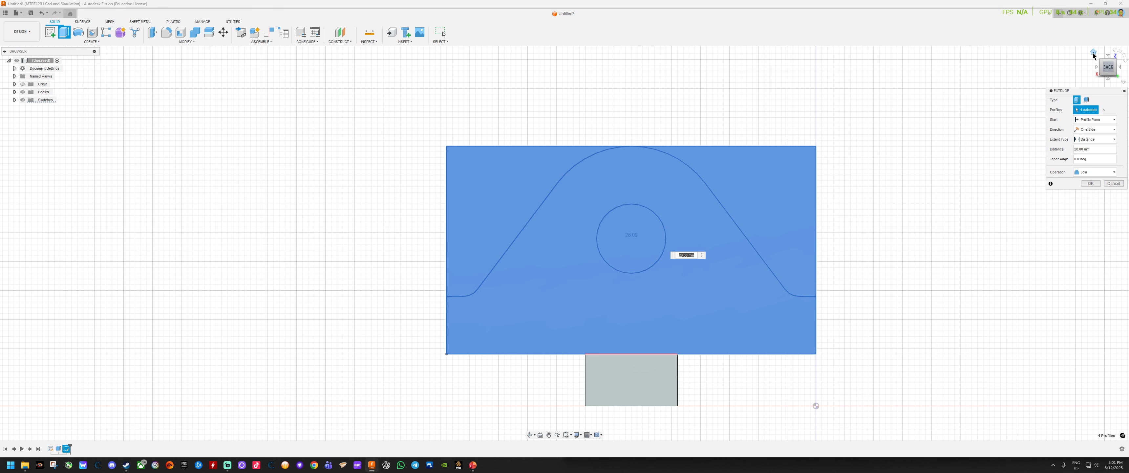
# Step: Reduce the extrusion distance and join the thinner rectangular plate to the bracket's rear
pyautogui.click(1093, 53)
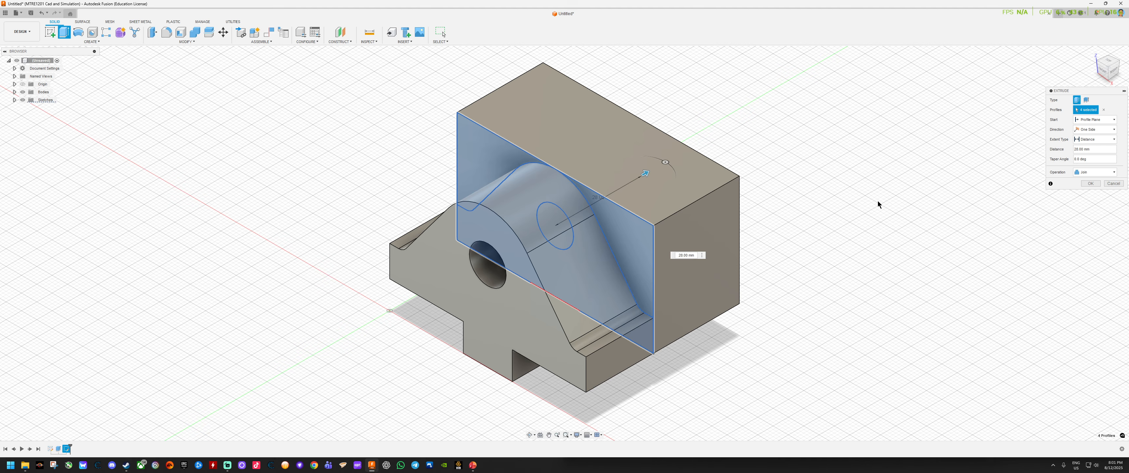
pyautogui.moveTo(1080, 150); pyautogui.dragTo(1066, 183)
pyautogui.press('Return')
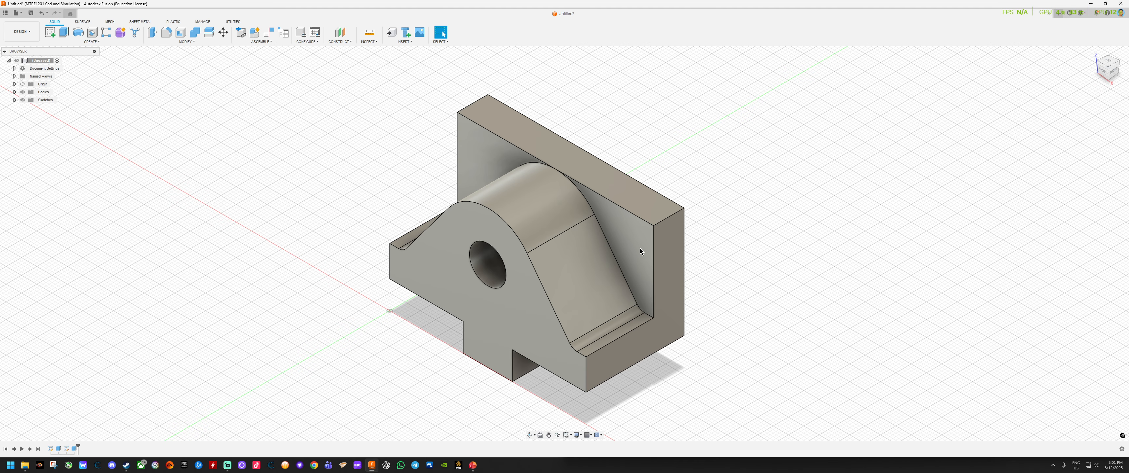
# Step: Create a sketch on the rear end face of the block projecting beneath the base
pyautogui.click(1111, 82)
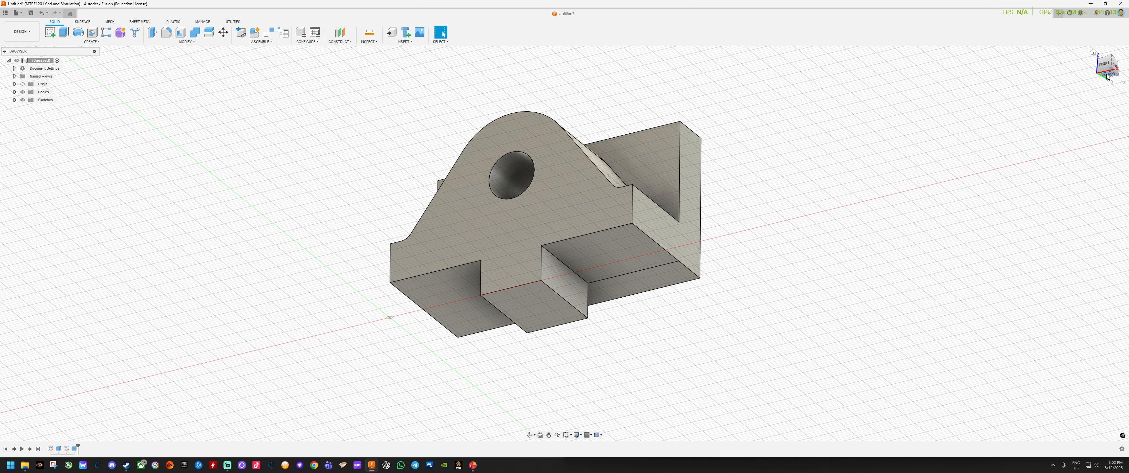
pyautogui.click(1108, 77)
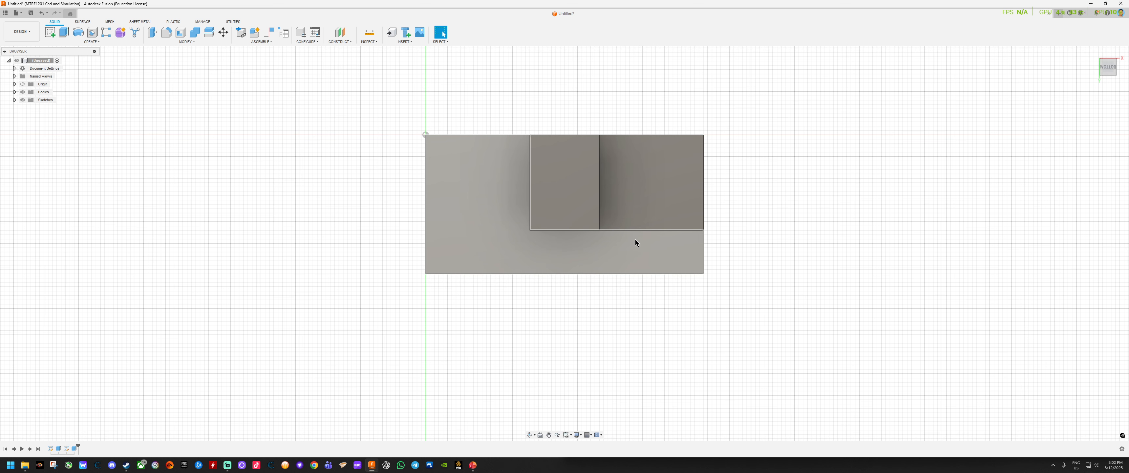
pyautogui.scroll(4, 595, 222)
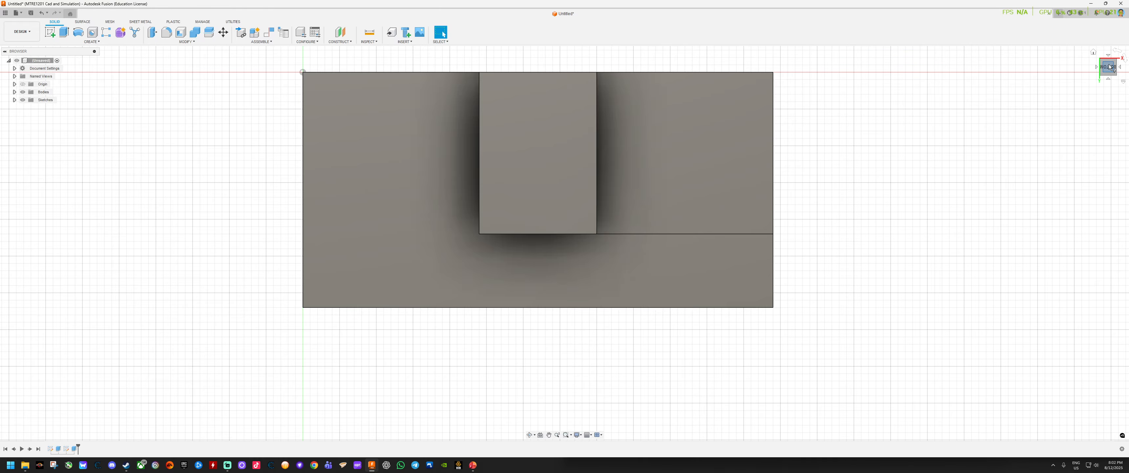
pyautogui.moveTo(1116, 63); pyautogui.dragTo(1097, 79)
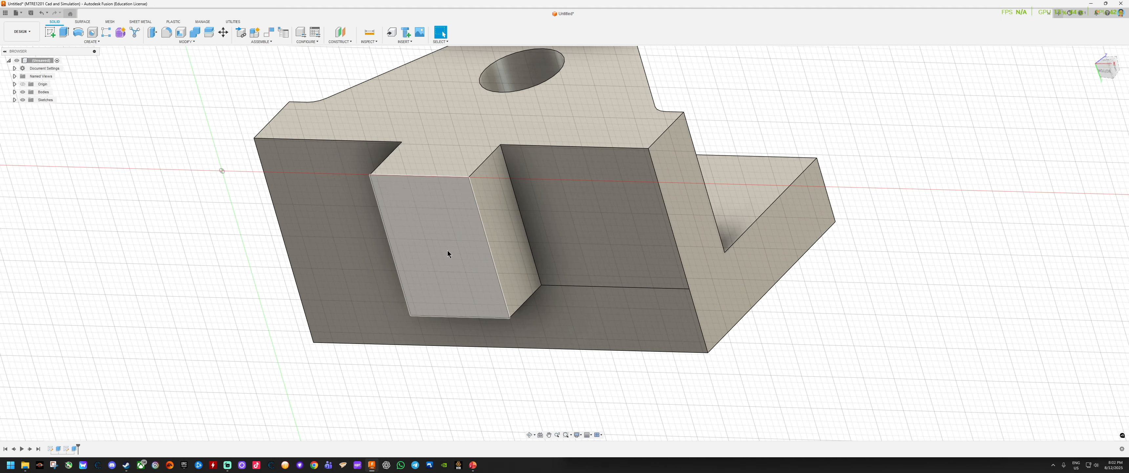
pyautogui.moveTo(1105, 73); pyautogui.dragTo(1114, 52)
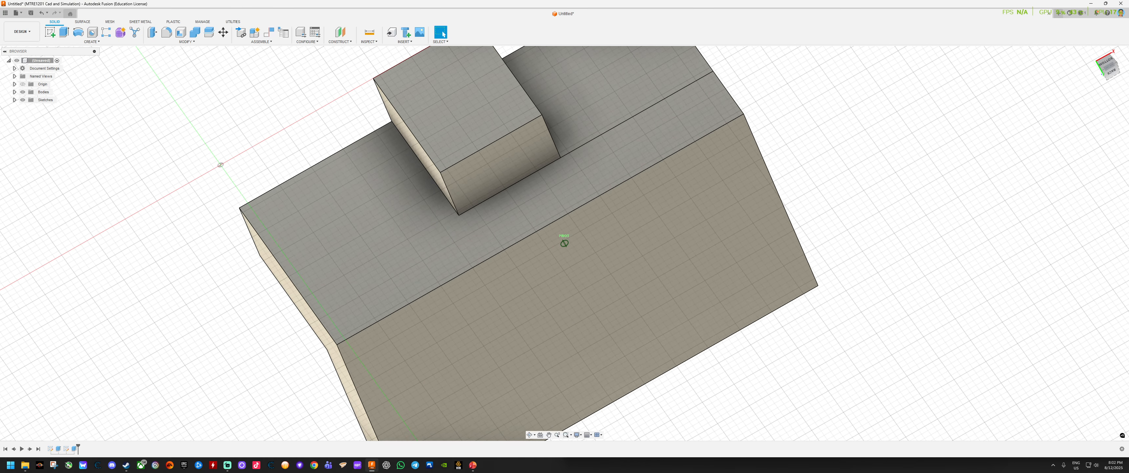
pyautogui.click(494, 160)
pyautogui.rightClick(494, 164)
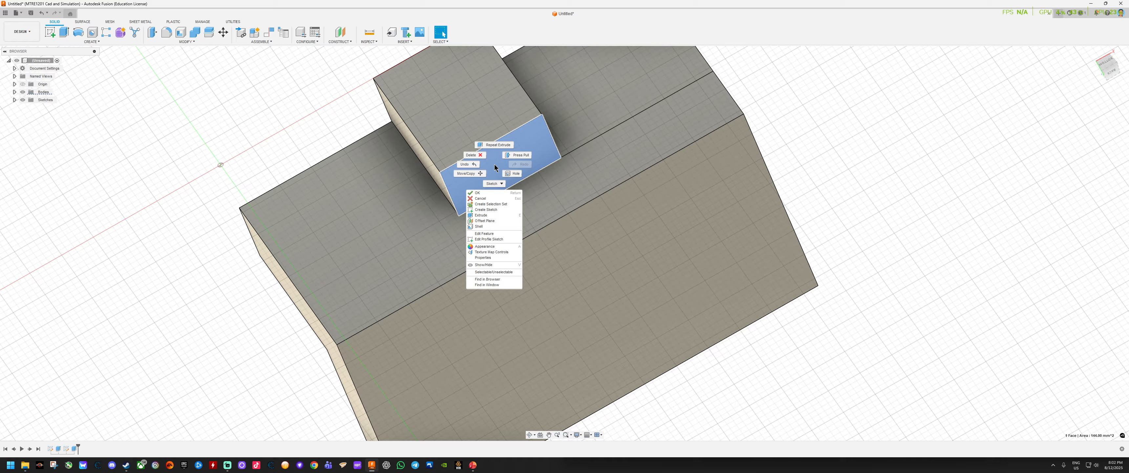
pyautogui.click(486, 210)
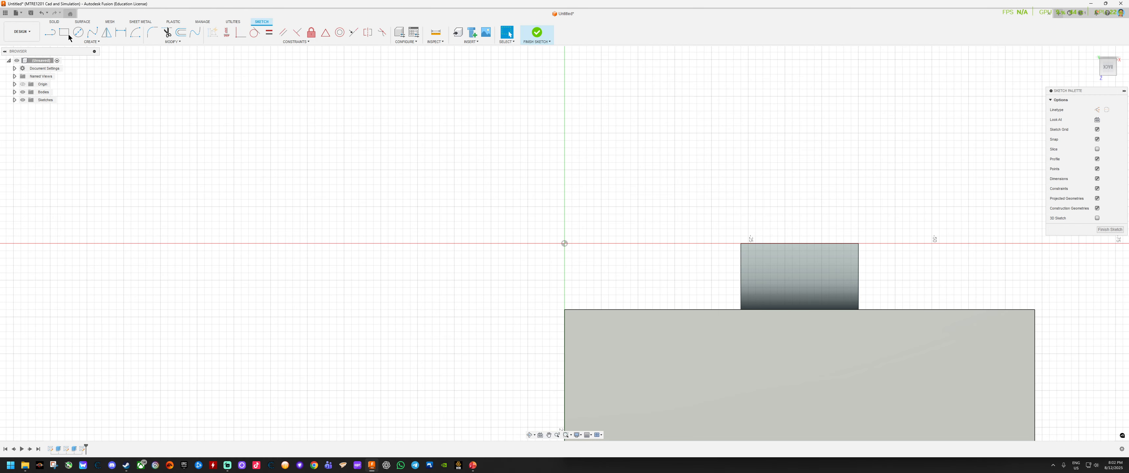
# Step: Sketch a corner-to-corner rectangle covering the rear end face of the block beneath the base
pyautogui.click(67, 34)
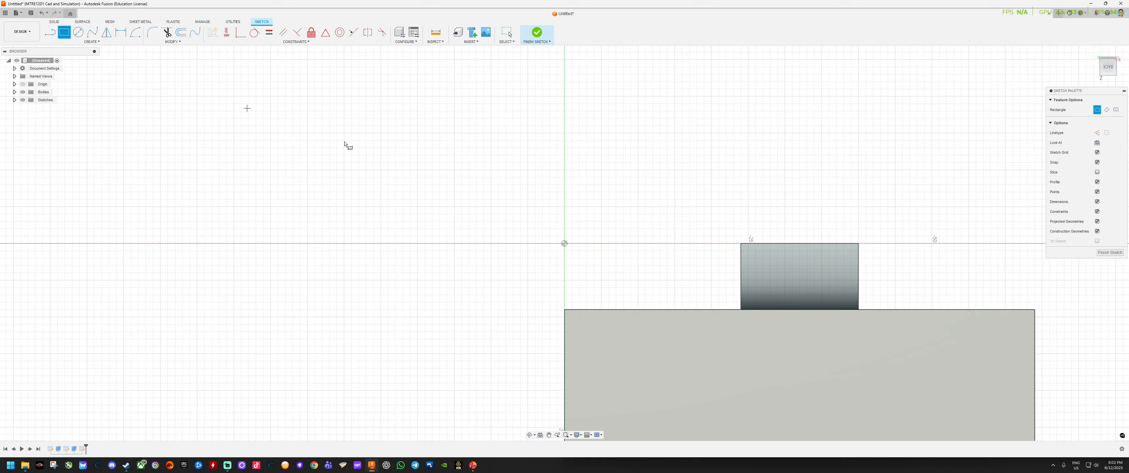
pyautogui.click(744, 247)
pyautogui.click(858, 307)
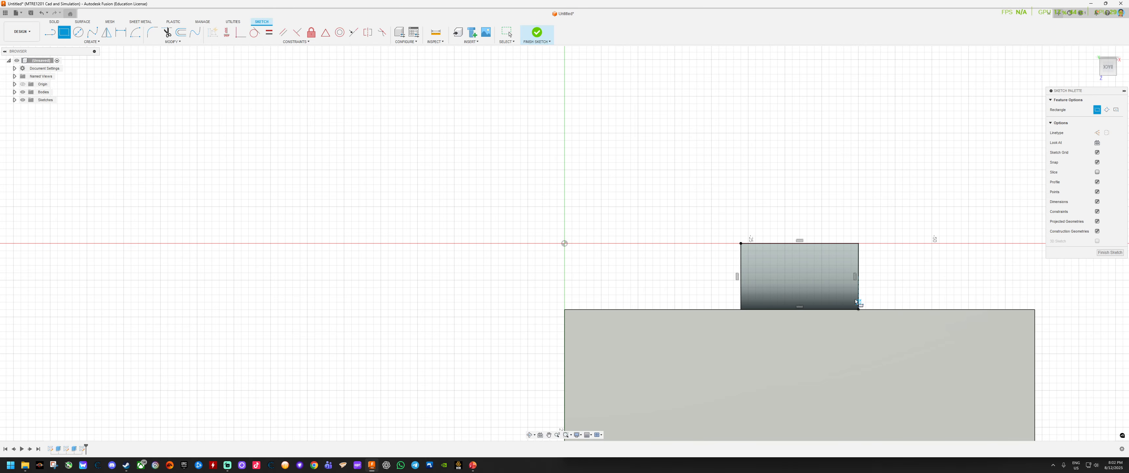
# Step: Extrude the rectangle rearward until the block is flush with the back plate, joining it to the bracket
pyautogui.click(54, 23)
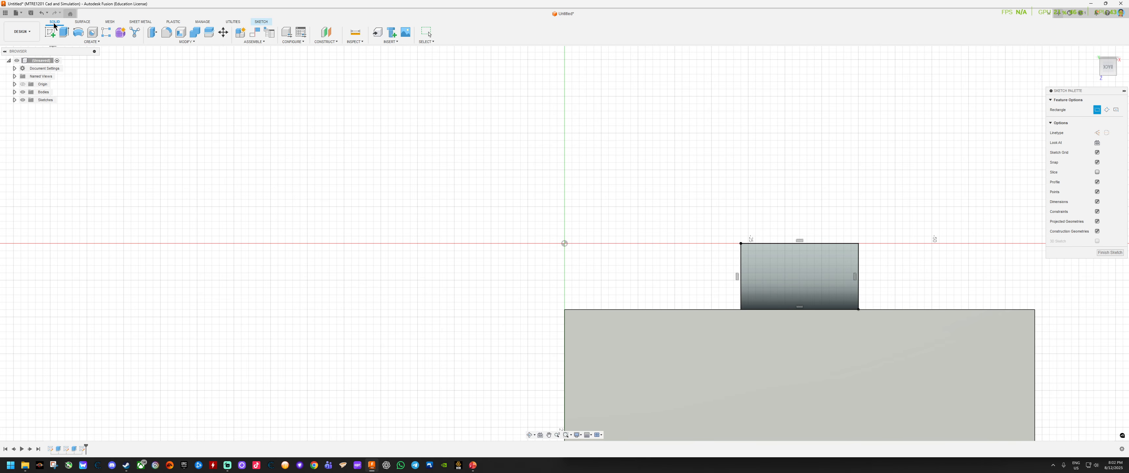
pyautogui.click(64, 32)
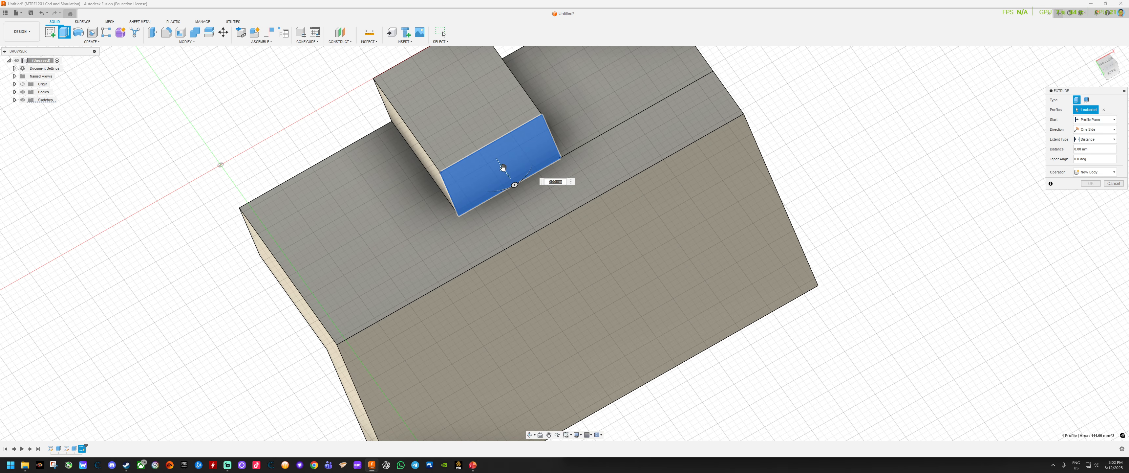
pyautogui.moveTo(504, 171); pyautogui.dragTo(531, 218)
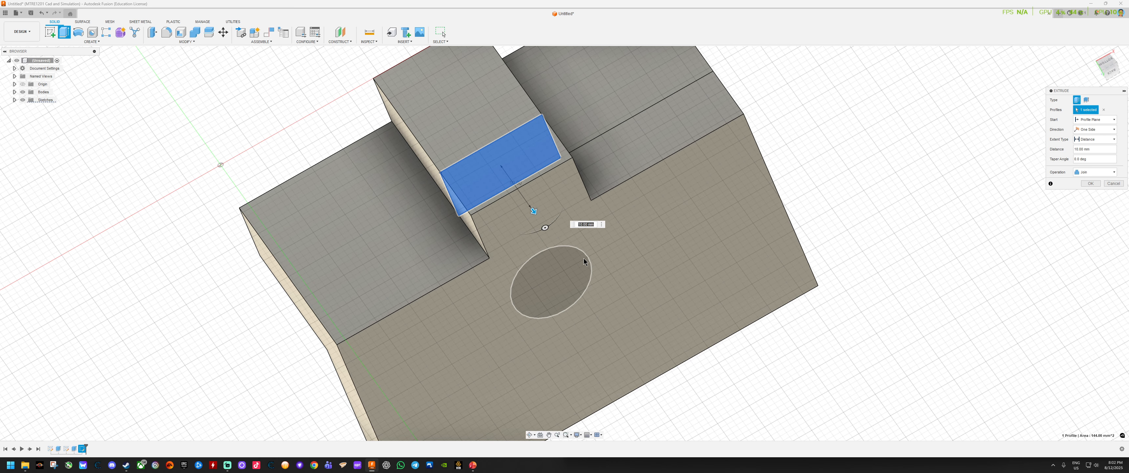
pyautogui.click(1089, 184)
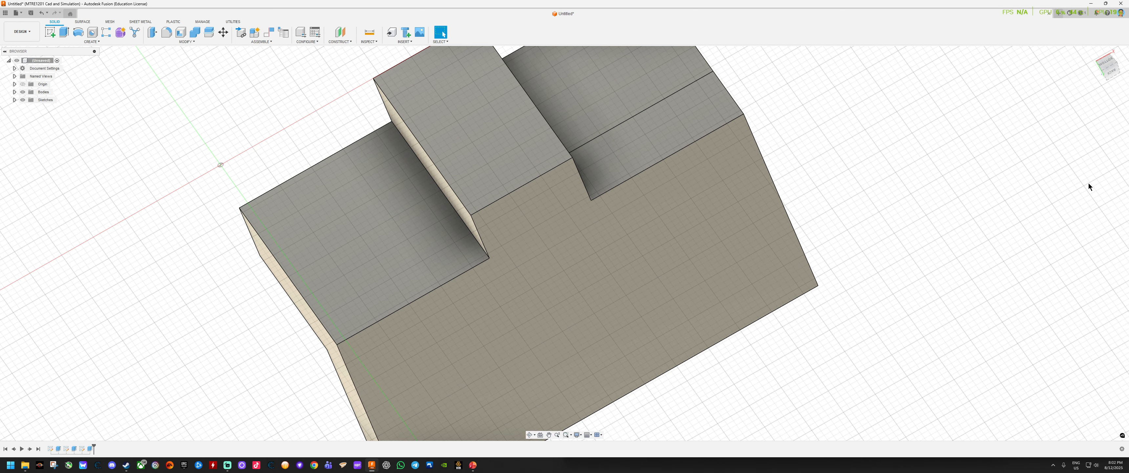
# Step: Create a sketch on the underside of the projecting block
pyautogui.click(1096, 52)
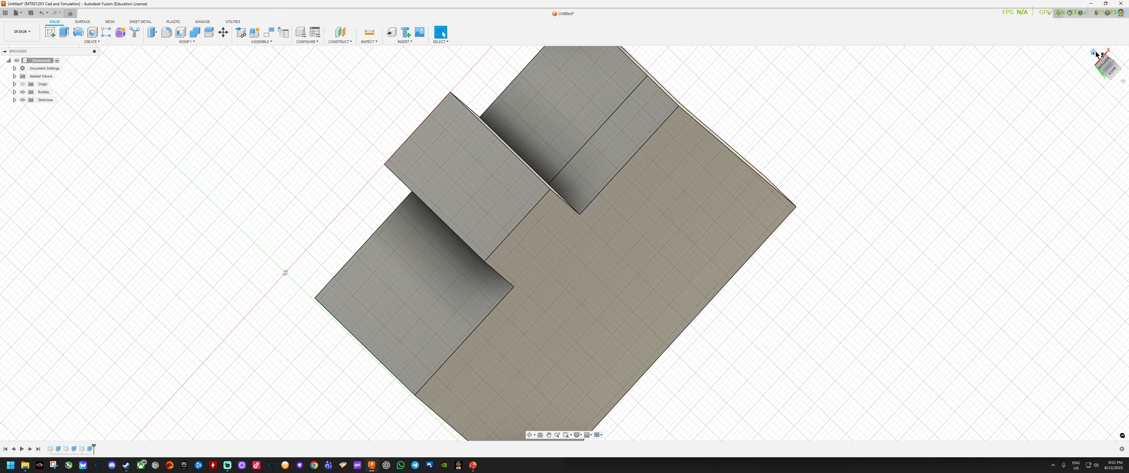
pyautogui.moveTo(1115, 75)
pyautogui.mouseDown()
pyautogui.moveTo(1054, 25)
pyautogui.moveTo(1065, 14)
pyautogui.mouseUp()
pyautogui.scroll(2, 537, 227)
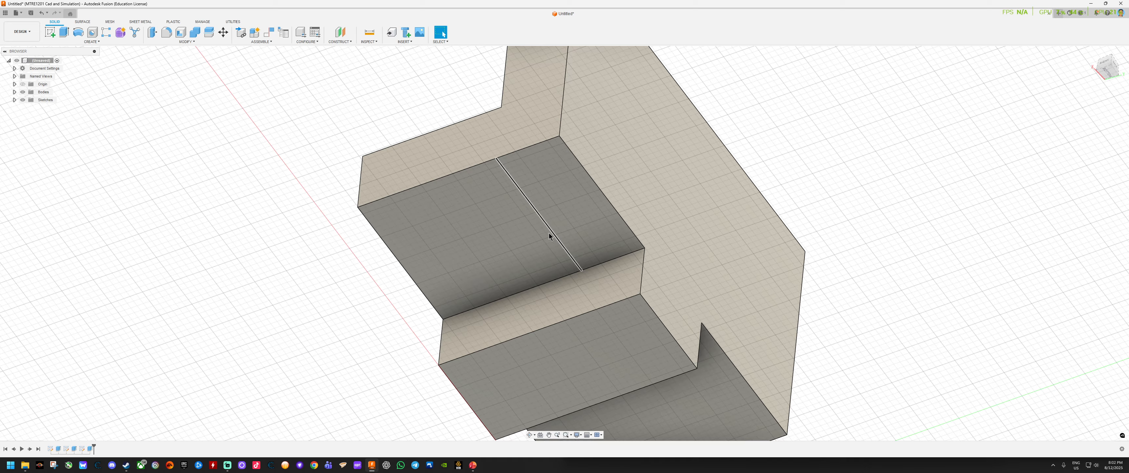
pyautogui.scroll(1, 549, 232)
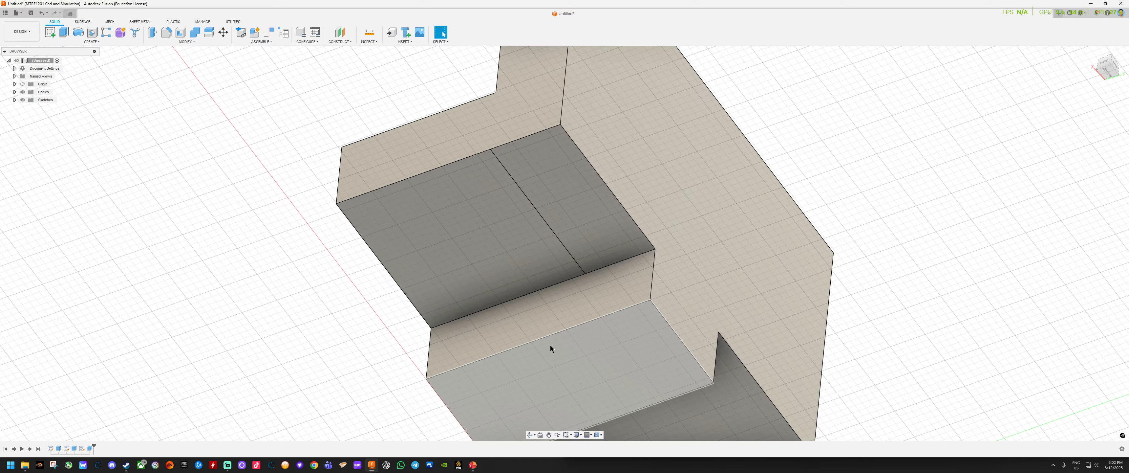
pyautogui.click(573, 372)
pyautogui.rightClick(573, 371)
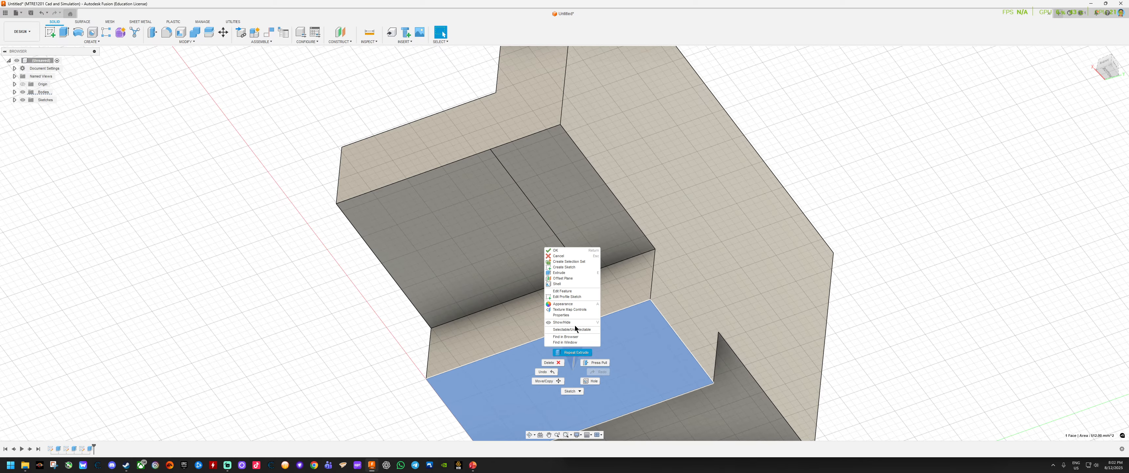
pyautogui.click(577, 267)
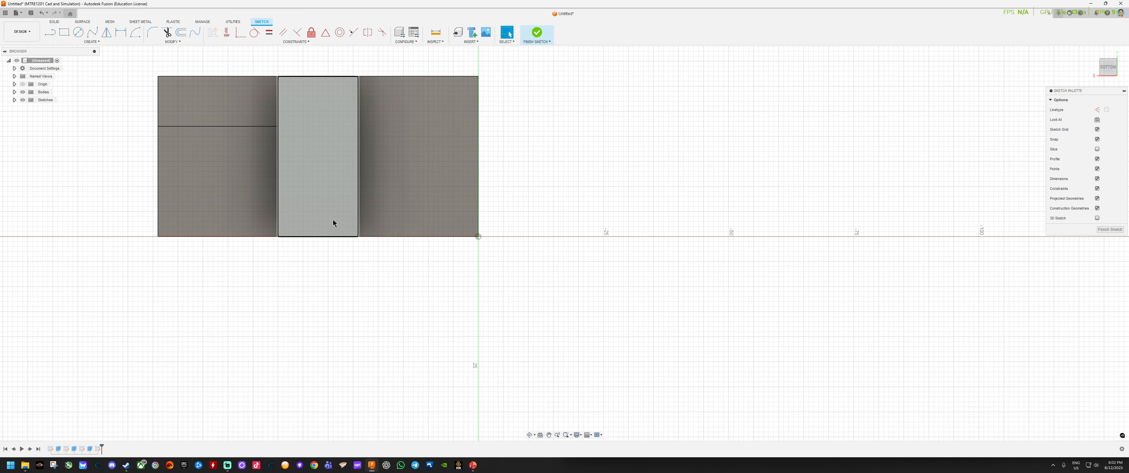
# Step: Draw a line along the middle of the block's underside, between its end-edge midpoints, and convert it to a centreline
pyautogui.scroll(2, 500, 428)
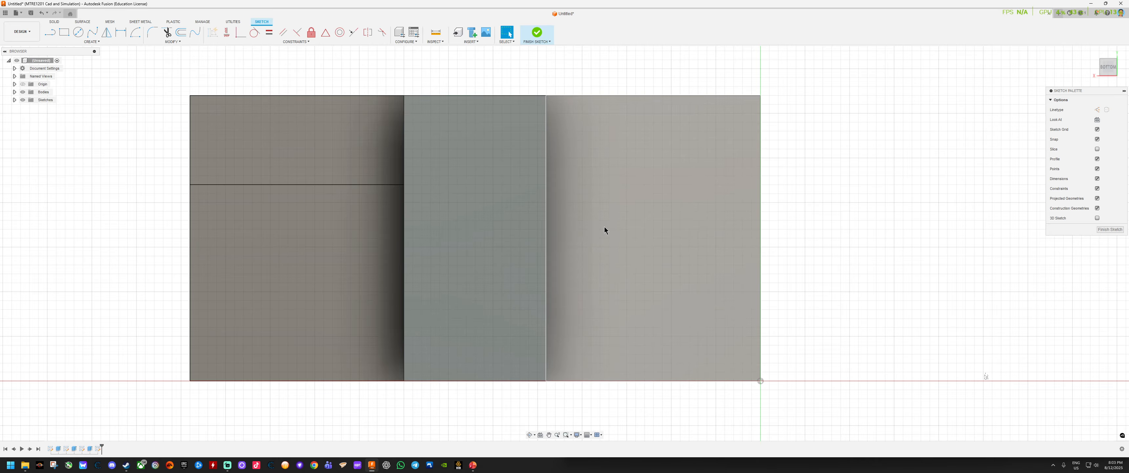
pyautogui.click(50, 34)
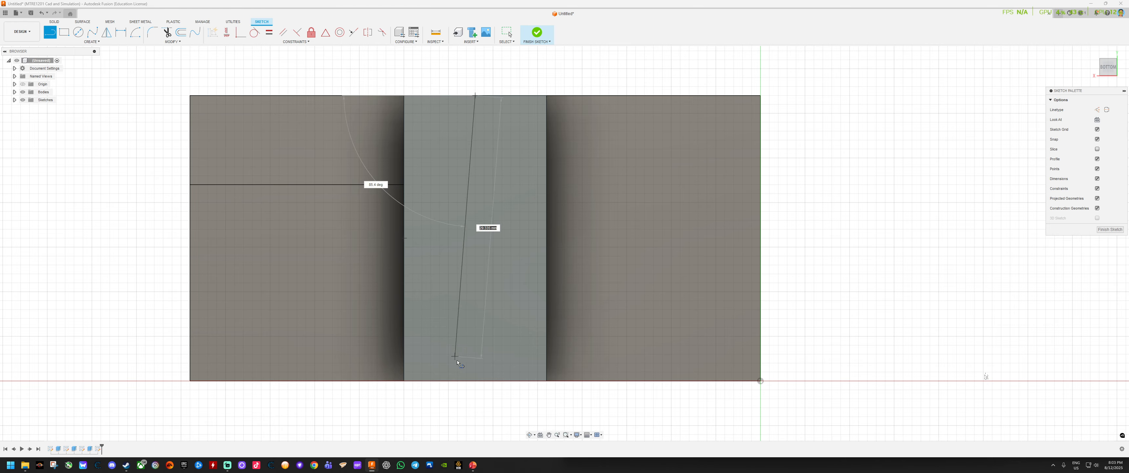
pyautogui.doubleClick(477, 382)
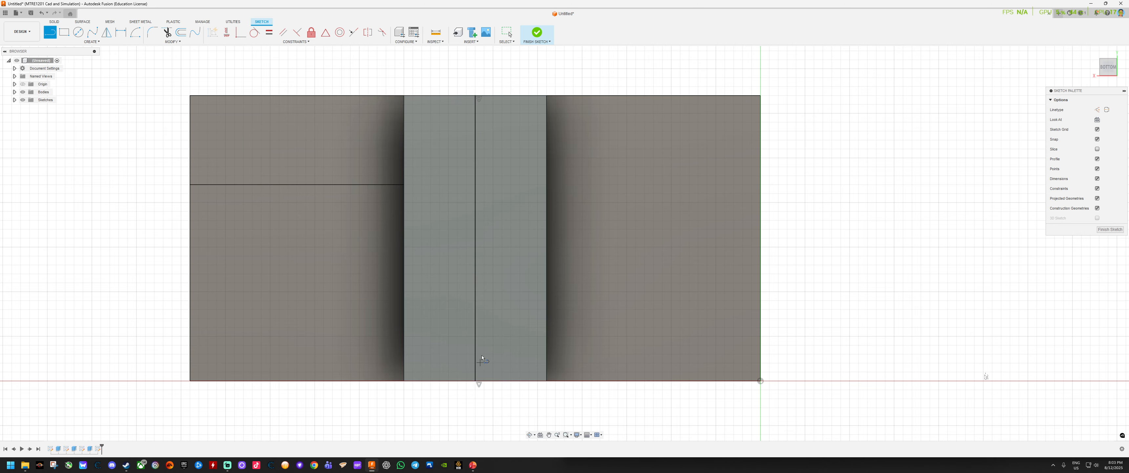
pyautogui.press('Escape')
pyautogui.click(475, 293)
pyautogui.press('x')
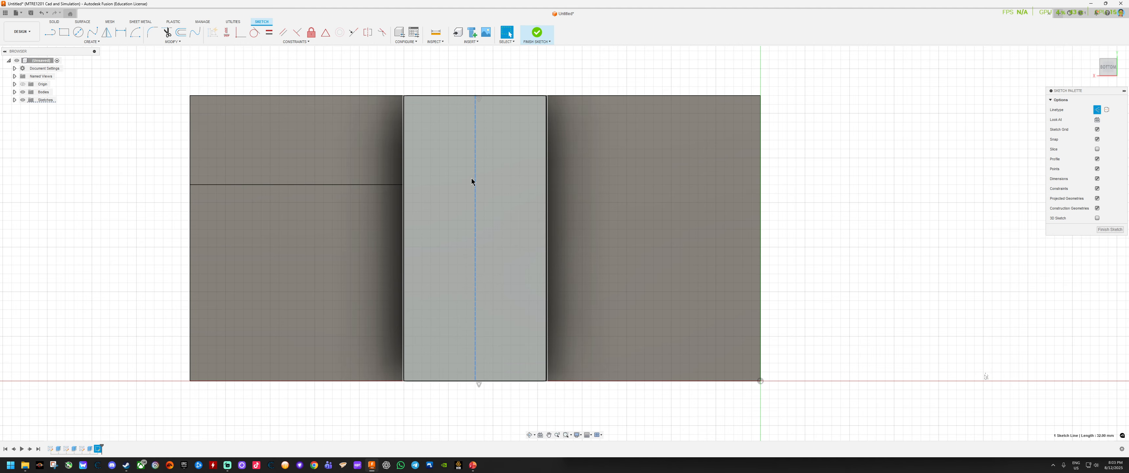
# Step: Start a circle centred on the centreline near the block's front end
pyautogui.click(77, 34)
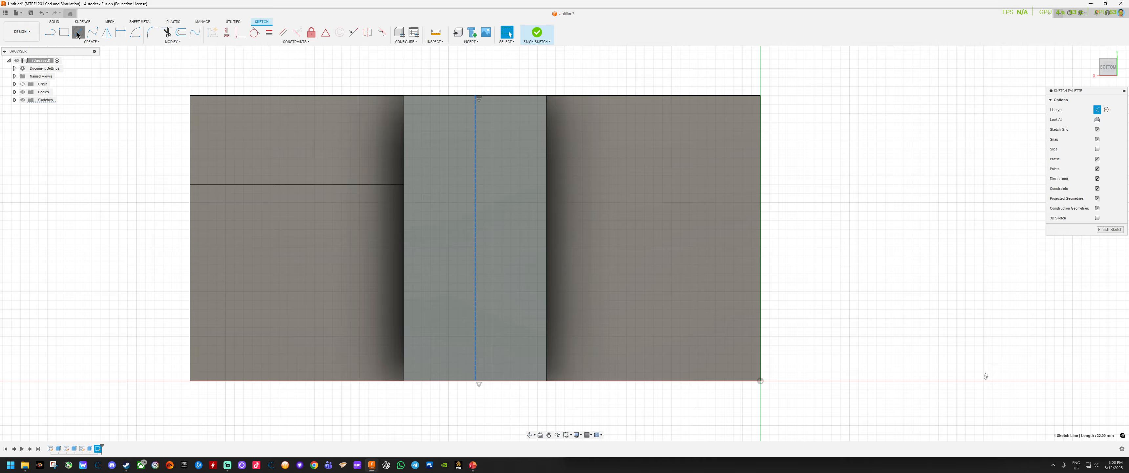
pyautogui.click(476, 337)
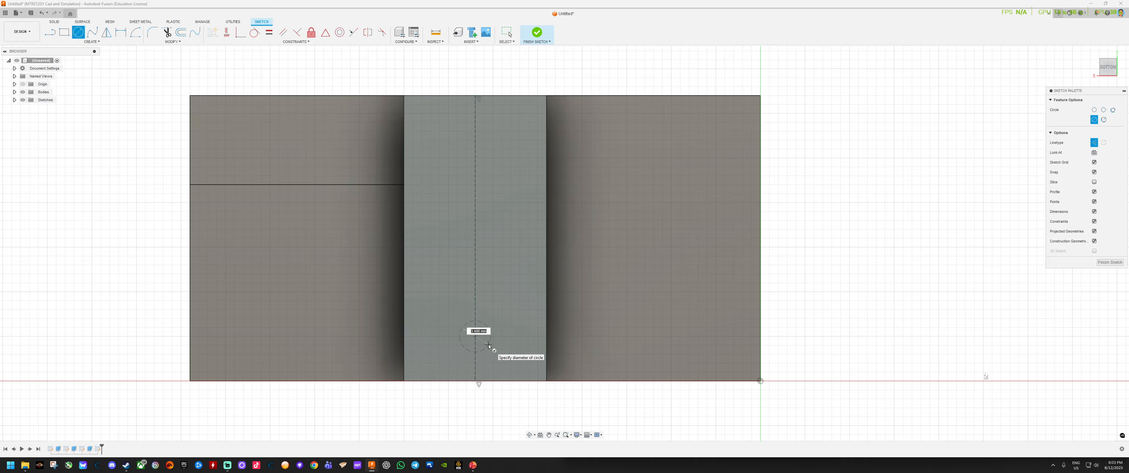